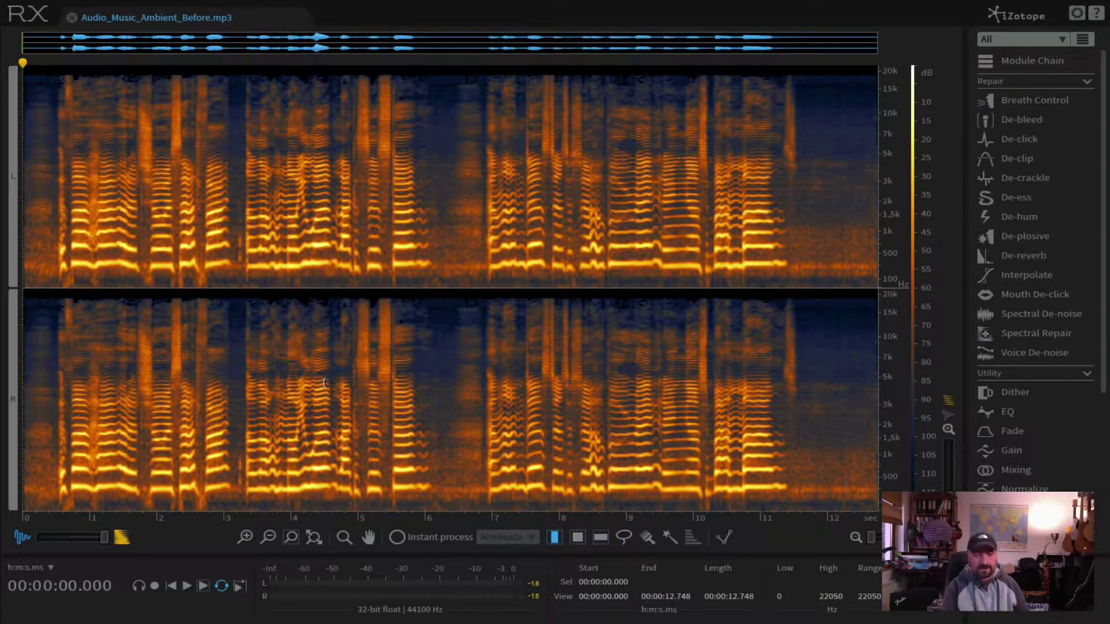
# Step: Play back the recording and audition the opening noise-only section, from 0 to about 0.5 s
pyautogui.press('space')
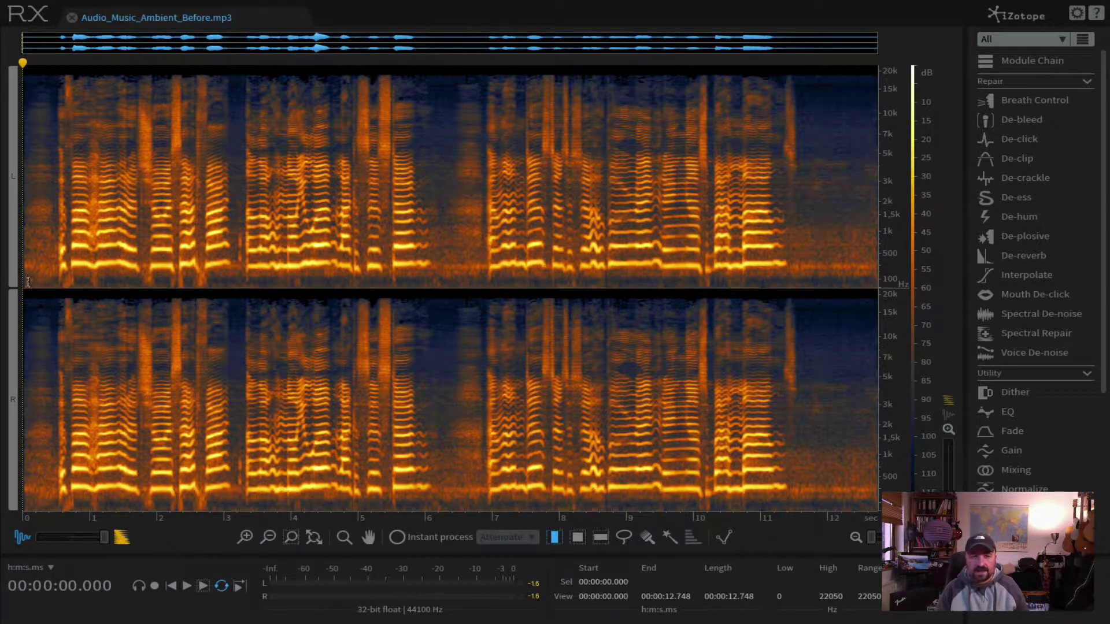
pyautogui.moveTo(57, 288); pyautogui.dragTo(23, 291)
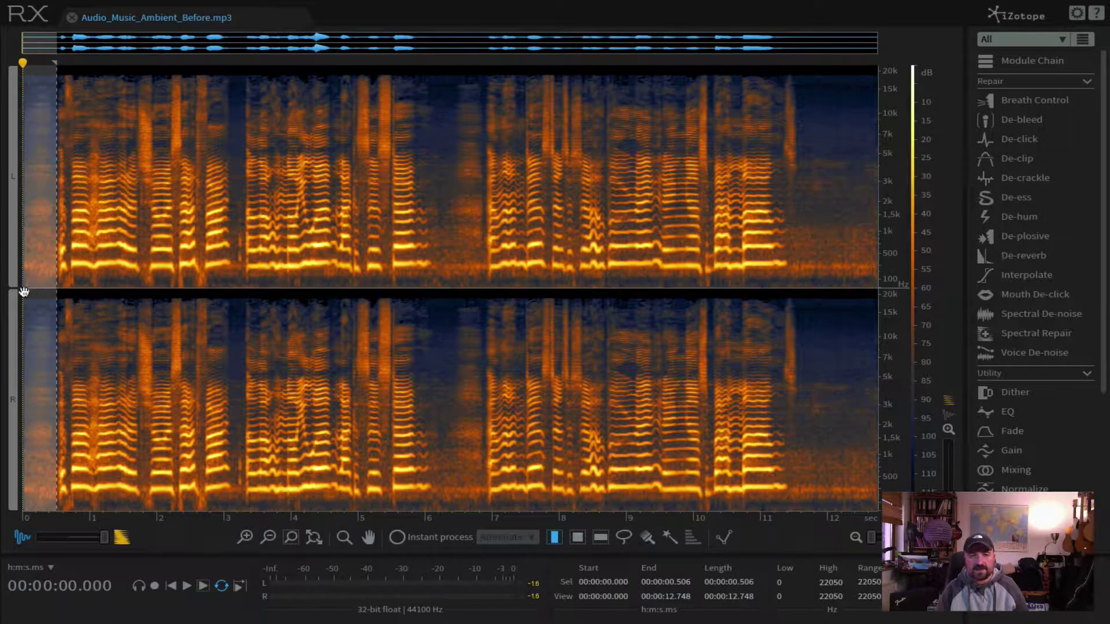
pyautogui.press('space')
pyautogui.press('space')
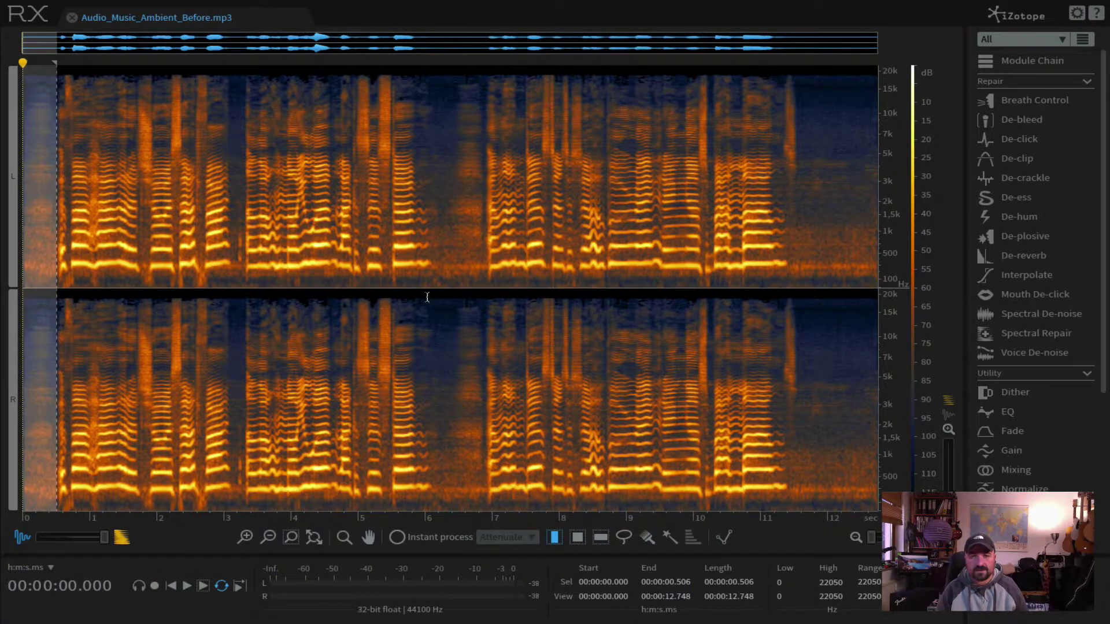
# Step: Audition the noise between phrases at about 6.0 to 6.9 s and after the speech at about 11.6 to 12.7 s
pyautogui.moveTo(424, 295); pyautogui.dragTo(484, 298)
pyautogui.press('space')
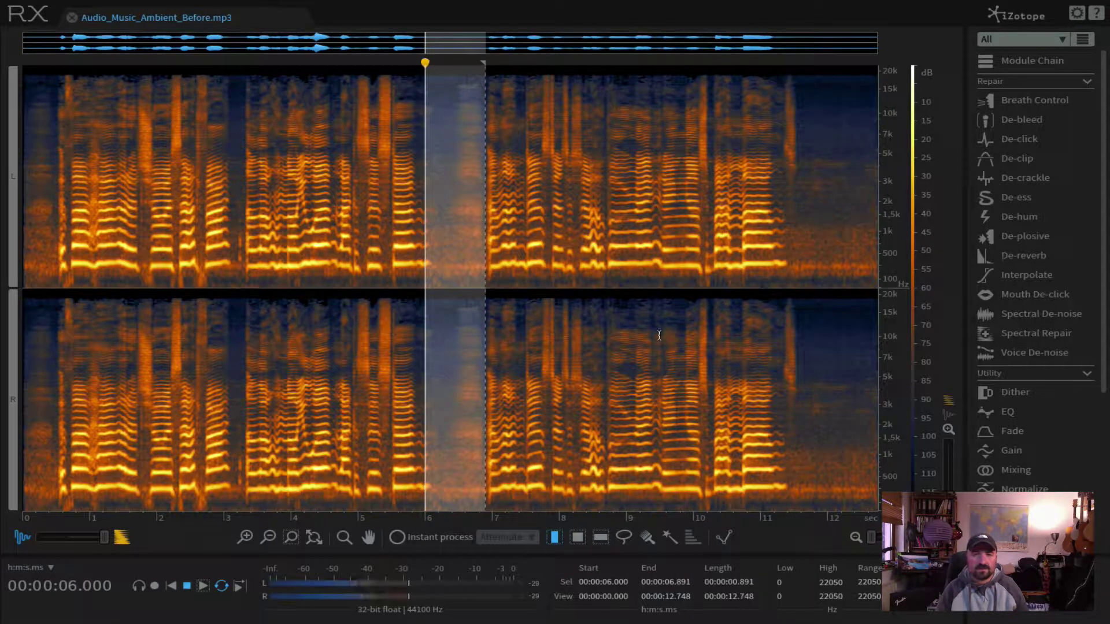
pyautogui.press('space')
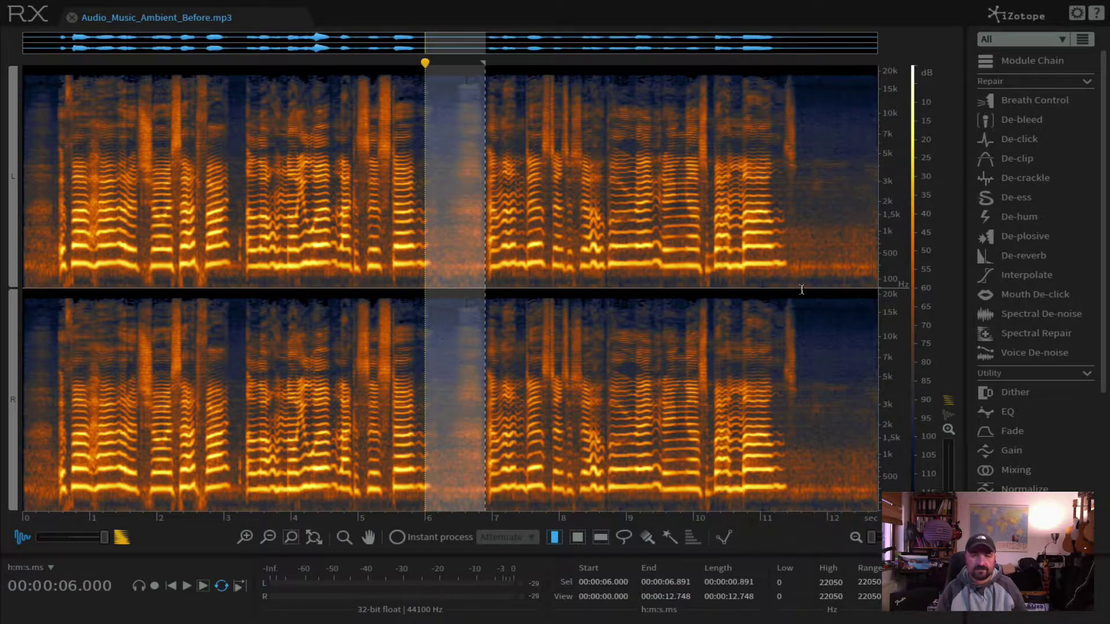
pyautogui.moveTo(802, 289); pyautogui.dragTo(877, 288)
pyautogui.press('space')
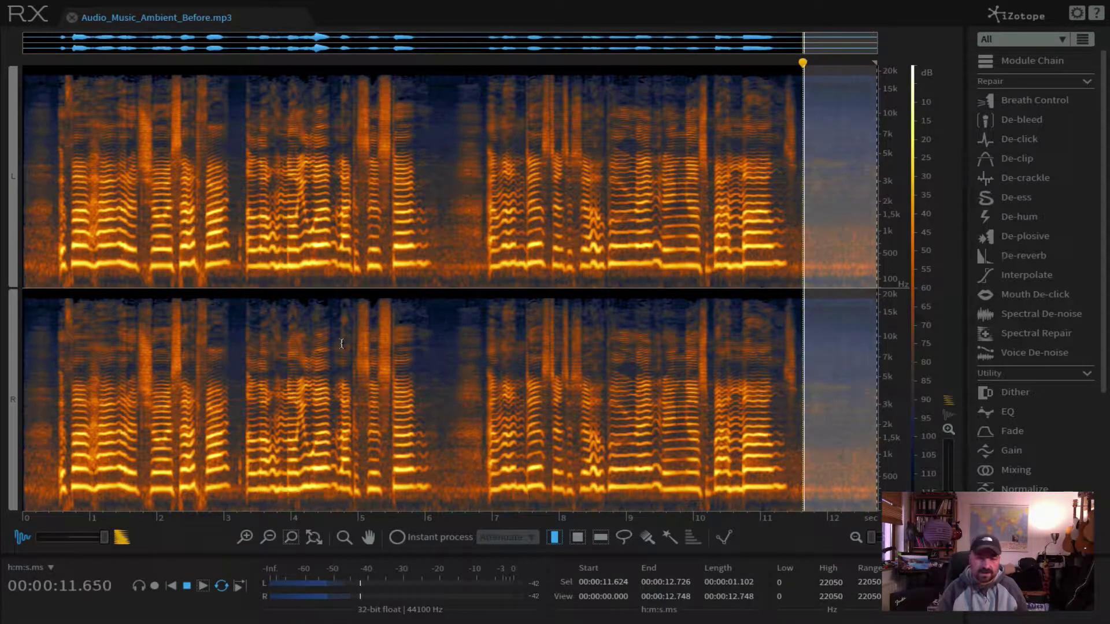
pyautogui.press('space')
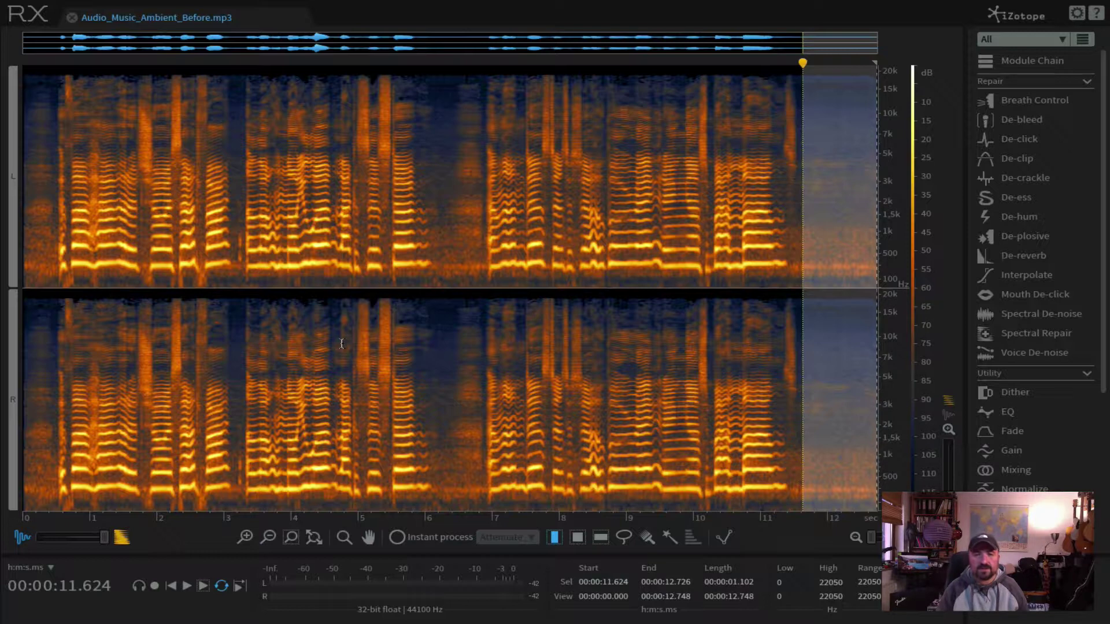
# Step: Clear the selection, return the playhead to the start and open Voice De-noise with its default preset
pyautogui.click(469, 291)
pyautogui.press('Home')
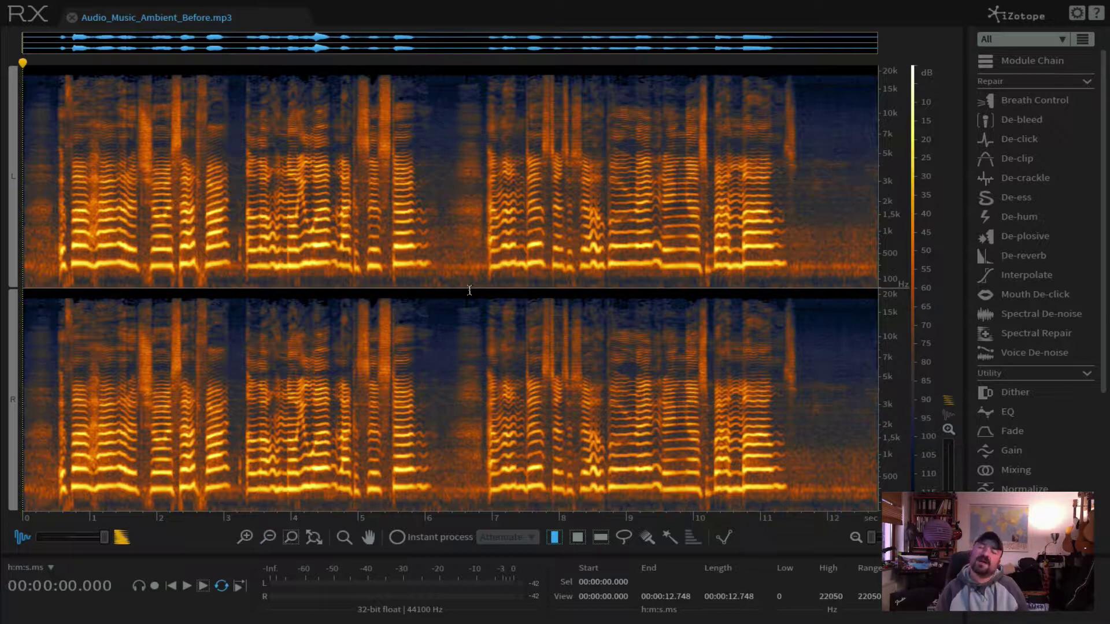
pyautogui.click(1034, 353)
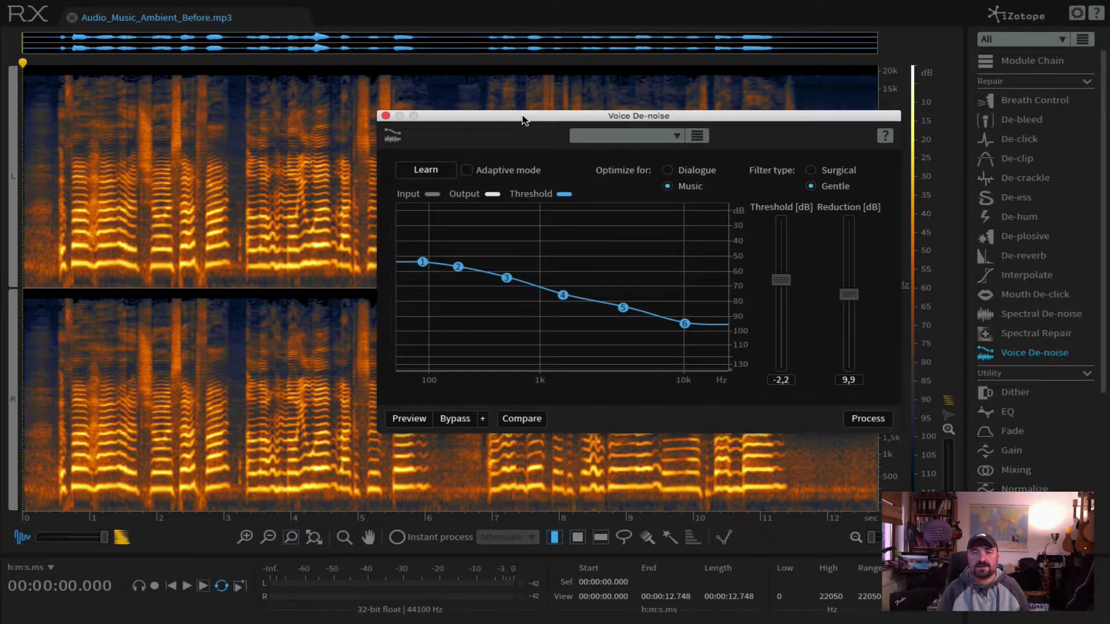
pyautogui.moveTo(524, 119); pyautogui.dragTo(499, 112)
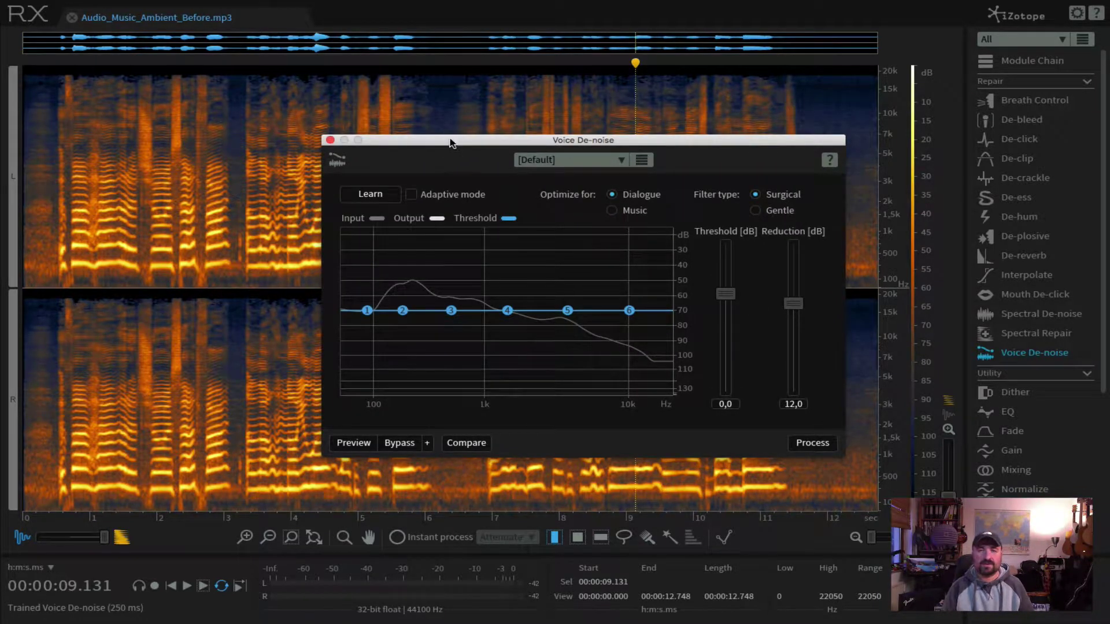
pyautogui.moveTo(453, 144); pyautogui.dragTo(456, 137)
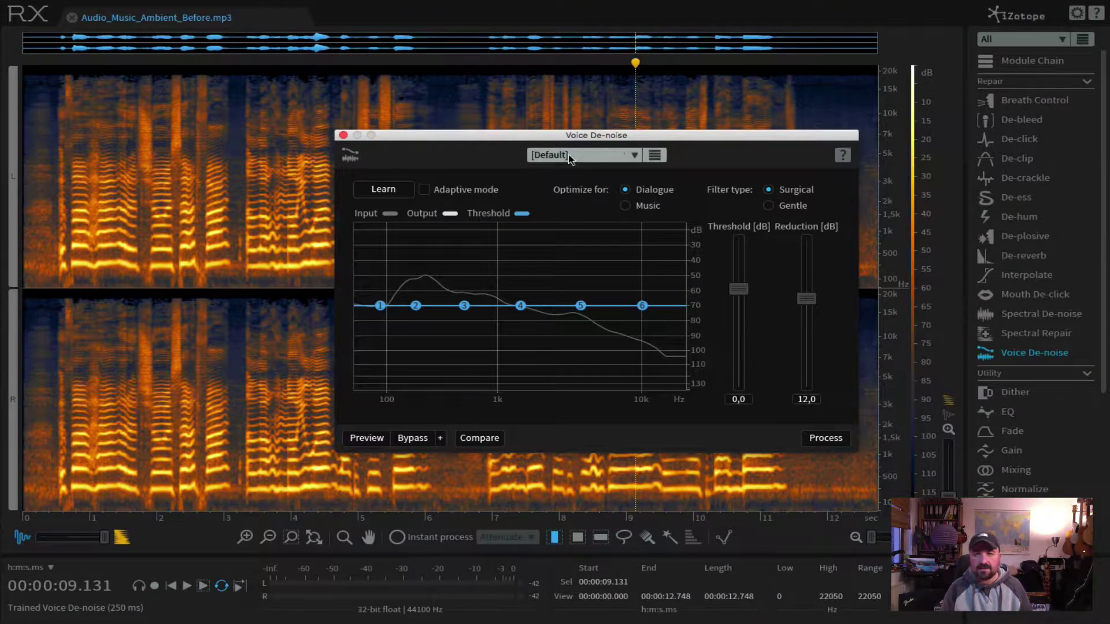
# Step: Select the closing noise-only section from about 11.6 to 12.7 s and learn the Voice De-noise profile from it
pyautogui.moveTo(537, 137); pyautogui.dragTo(376, 181)
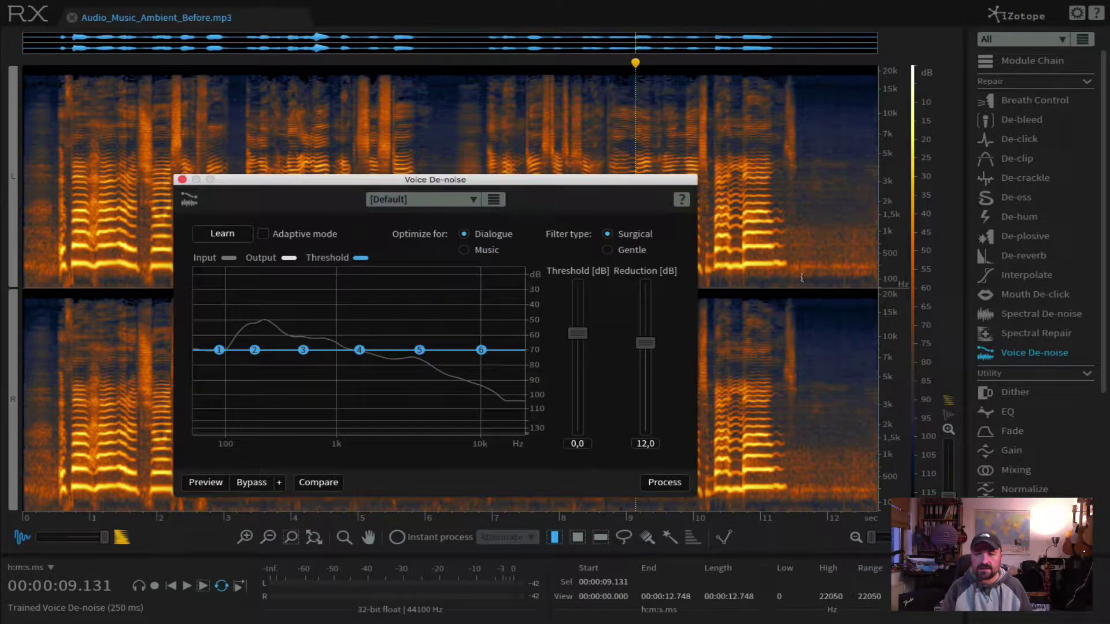
pyautogui.moveTo(802, 277); pyautogui.dragTo(878, 283)
pyautogui.press('space')
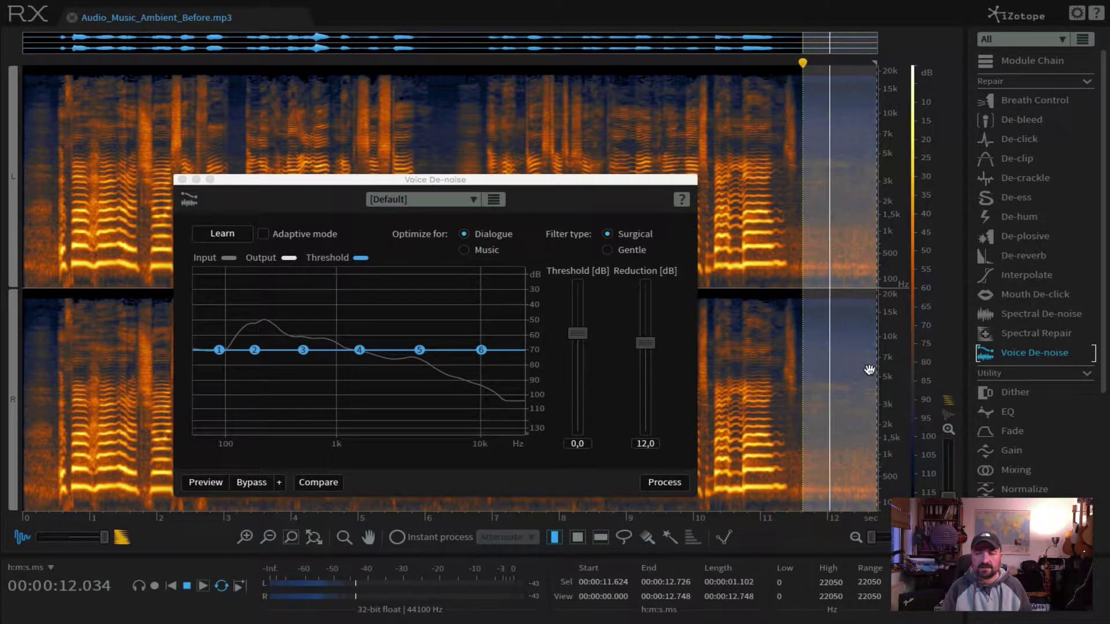
pyautogui.press('space')
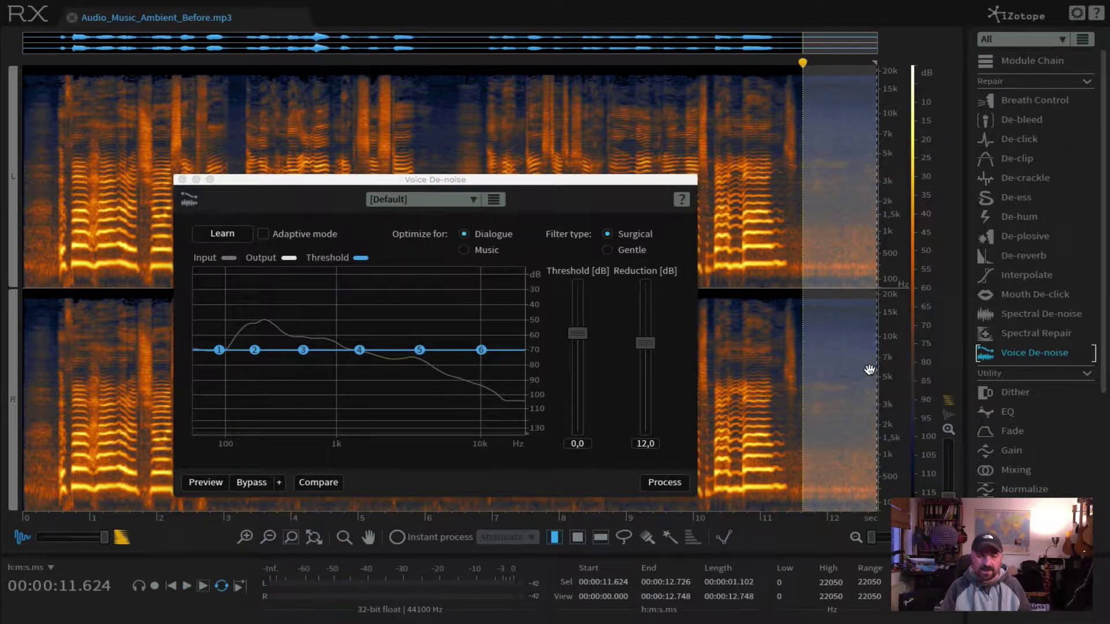
pyautogui.moveTo(332, 180); pyautogui.dragTo(464, 118)
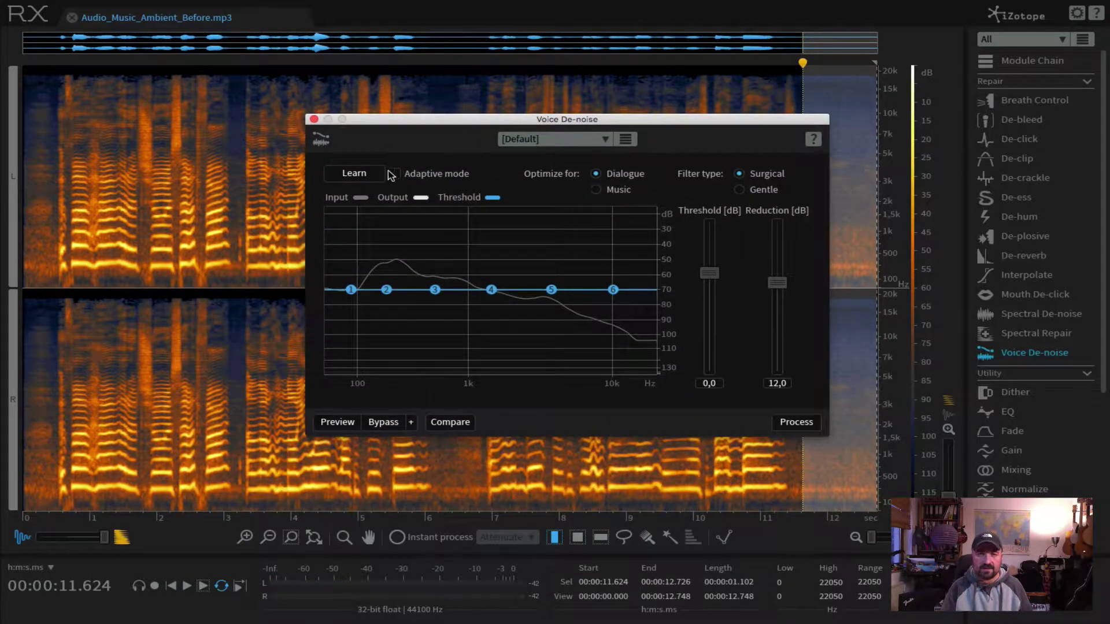
pyautogui.click(366, 180)
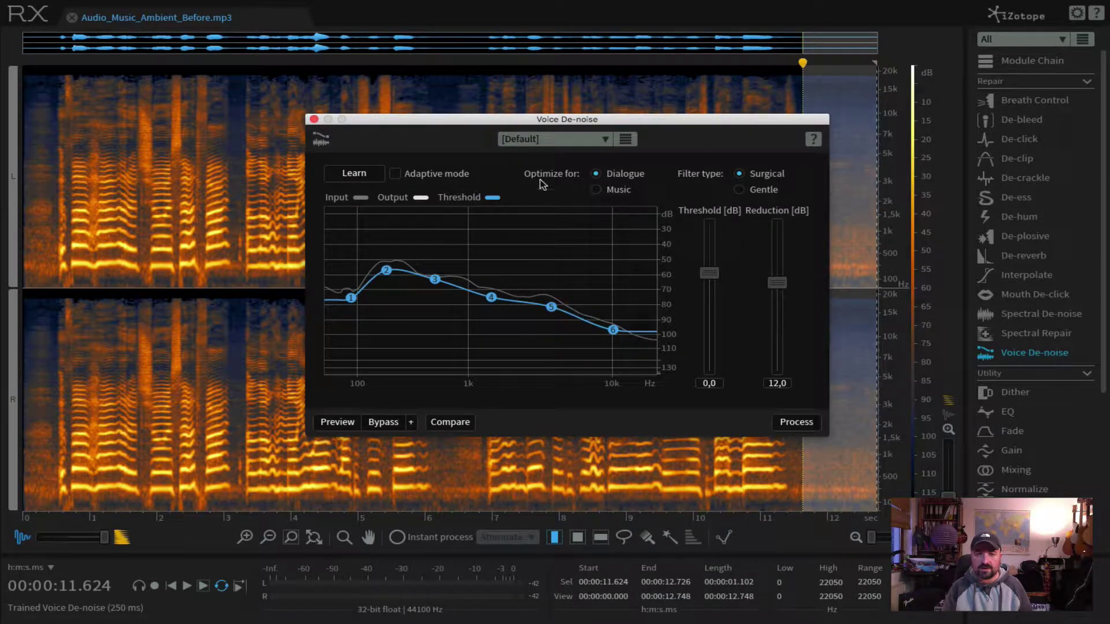
# Step: Preview the learned noise reduction around the closing section and across the whole recording
pyautogui.moveTo(492, 123); pyautogui.dragTo(438, 130)
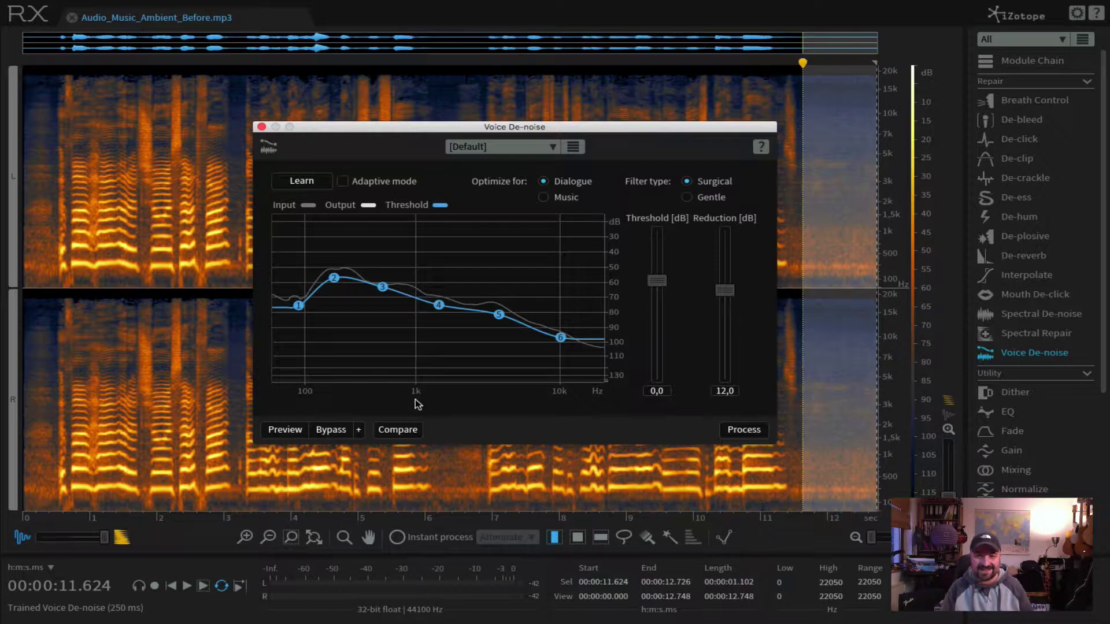
pyautogui.click(284, 430)
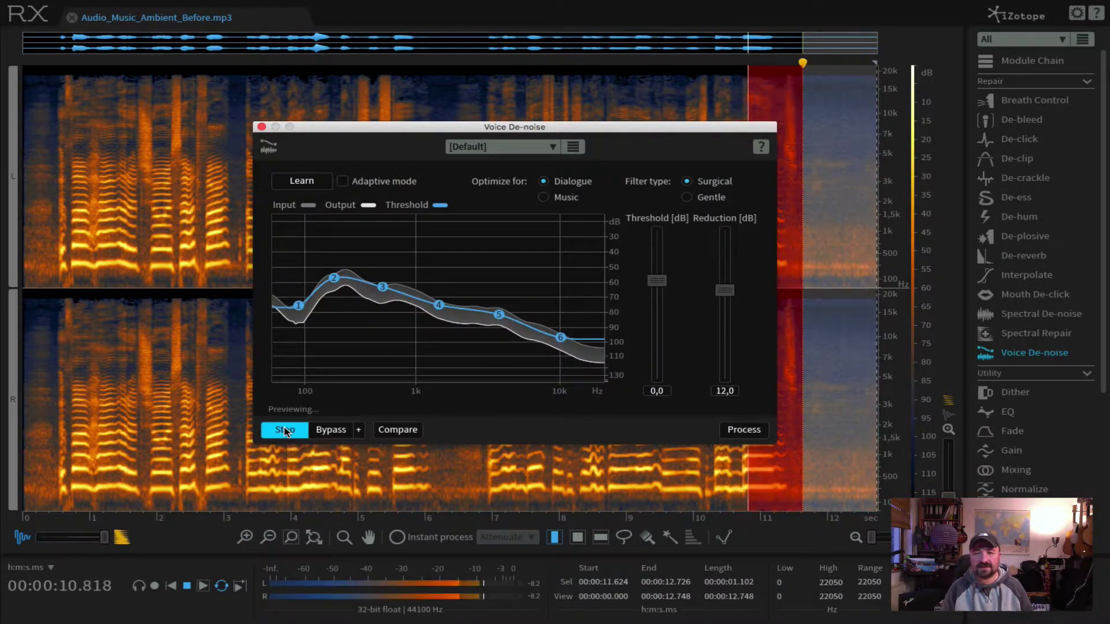
pyautogui.click(128, 317)
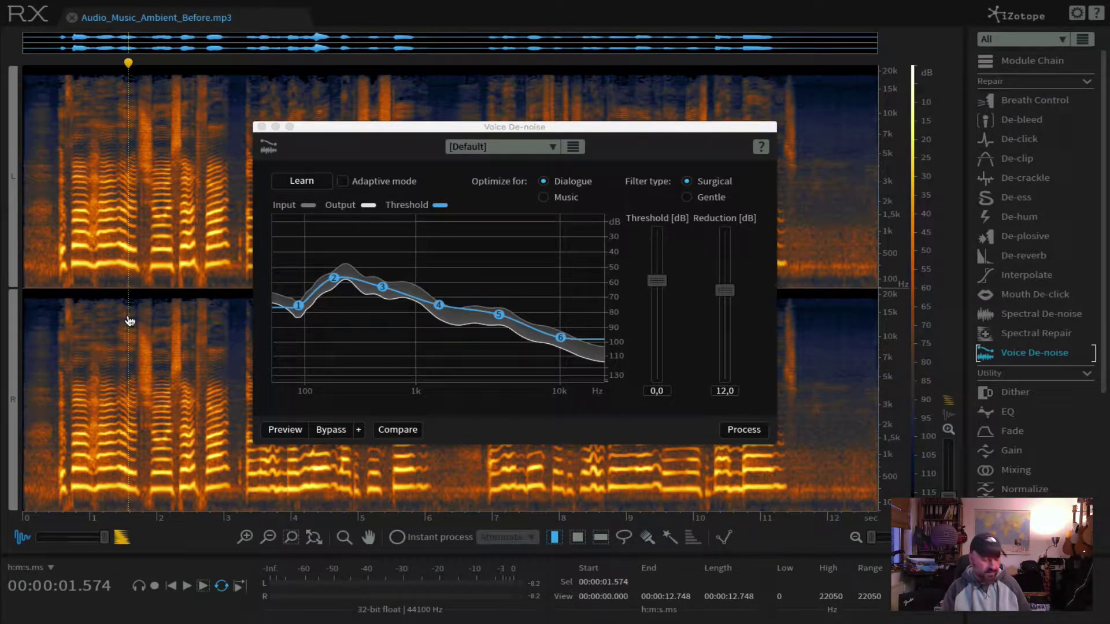
pyautogui.press('super+a')
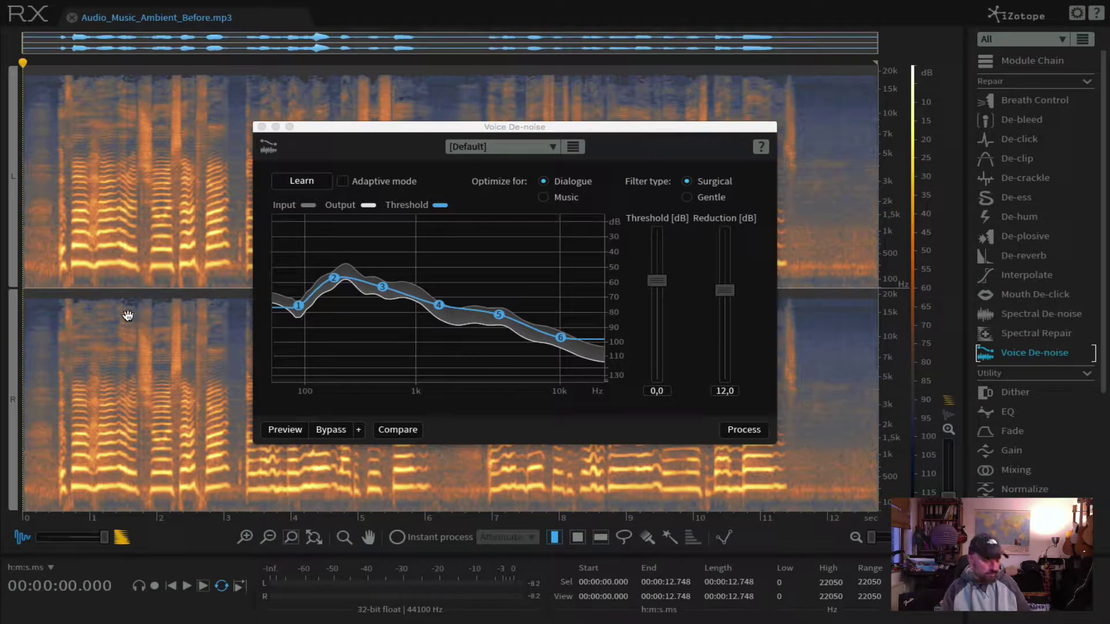
pyautogui.click(286, 431)
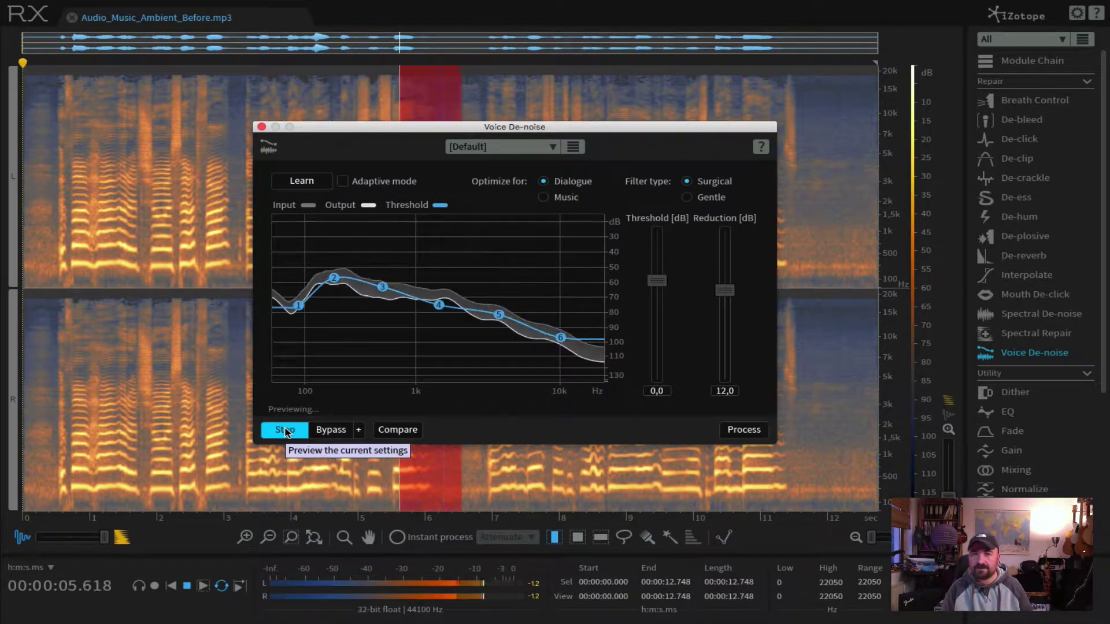
pyautogui.click(284, 431)
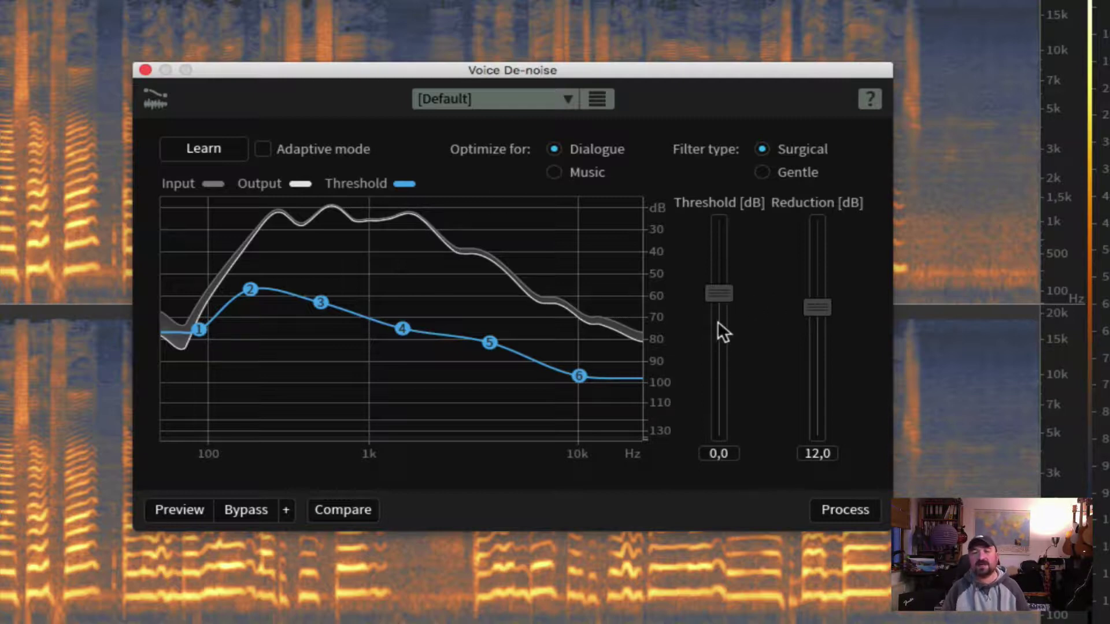
# Step: Try lowering the Voice De-noise threshold to -6.2 dB and further to -7.2 dB while previewing the whole recording
pyautogui.moveTo(719, 292); pyautogui.dragTo(717, 335)
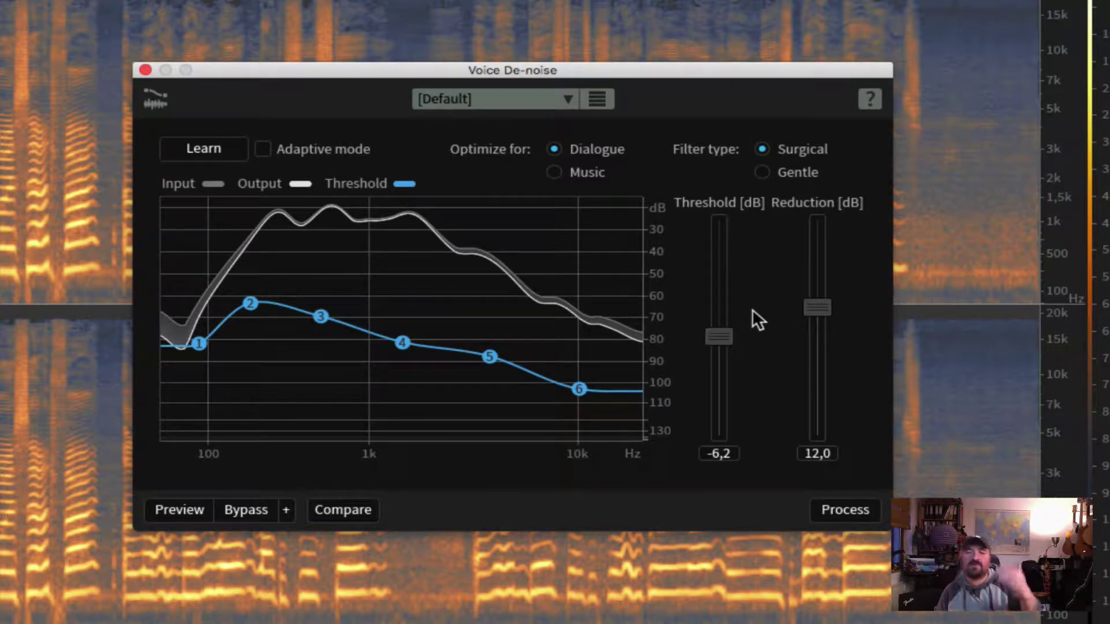
pyautogui.click(177, 511)
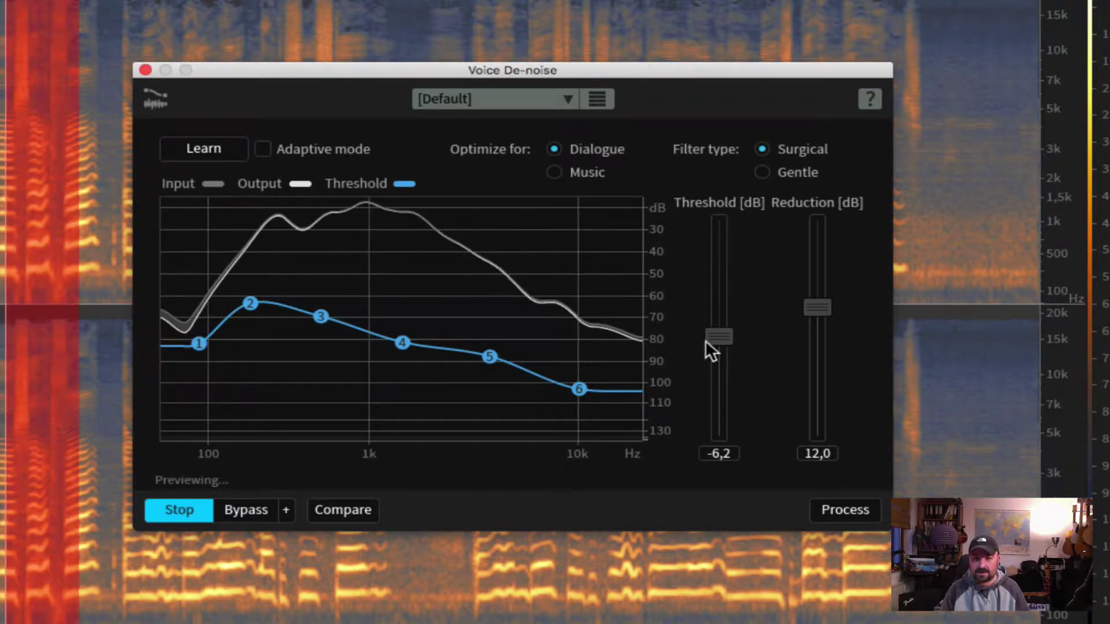
pyautogui.moveTo(705, 341); pyautogui.dragTo(705, 346)
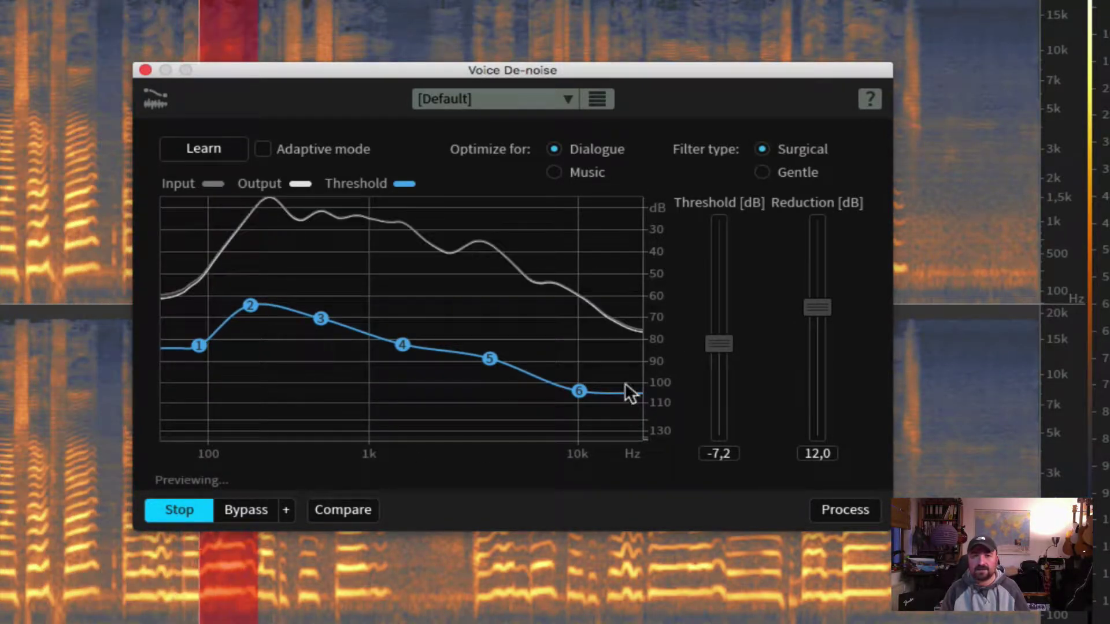
pyautogui.click(170, 507)
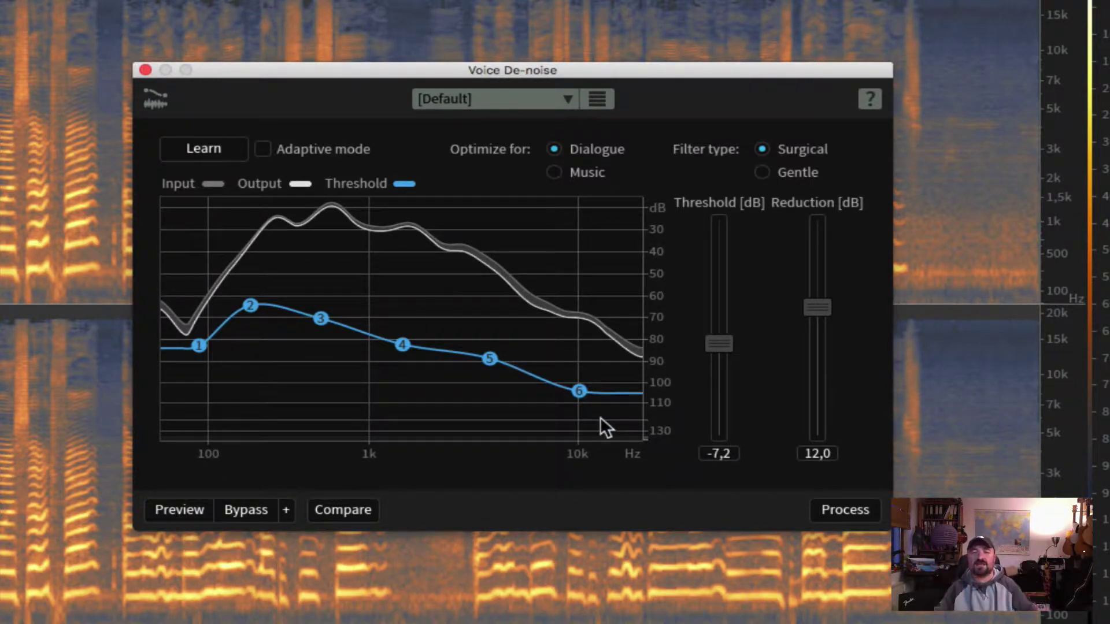
# Step: Try thresholds of -8.4 dB and 3.5 dB, and preview the closing noise section at 3.3 dB
pyautogui.moveTo(726, 340)
pyautogui.mouseDown()
pyautogui.moveTo(716, 386)
pyautogui.moveTo(720, 352)
pyautogui.mouseUp()
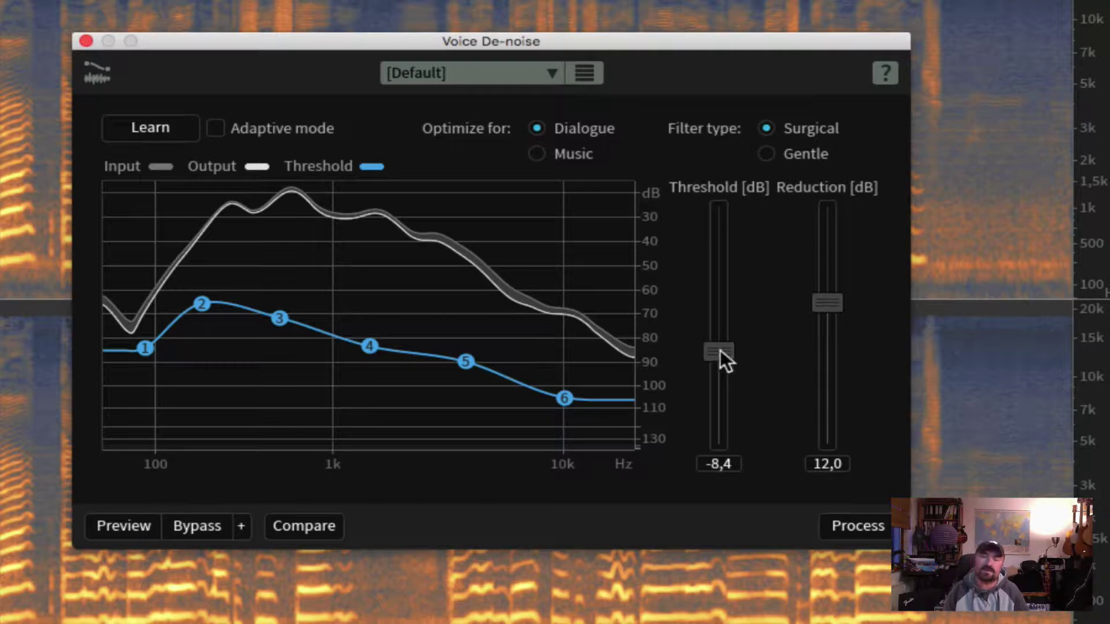
pyautogui.moveTo(720, 349); pyautogui.dragTo(721, 262)
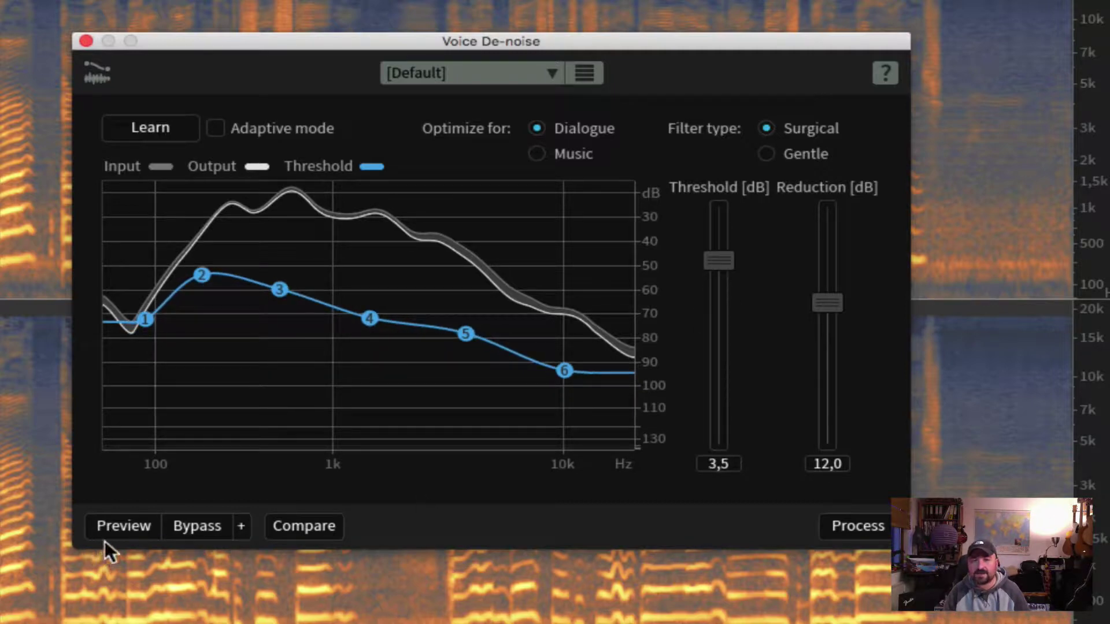
pyautogui.click(118, 533)
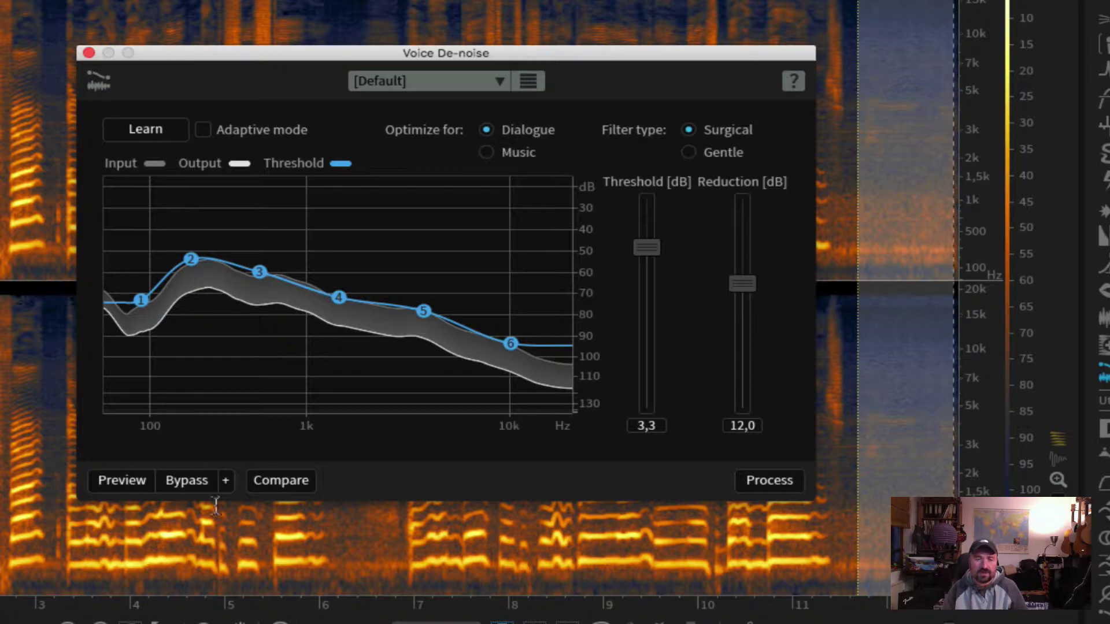
pyautogui.click(119, 480)
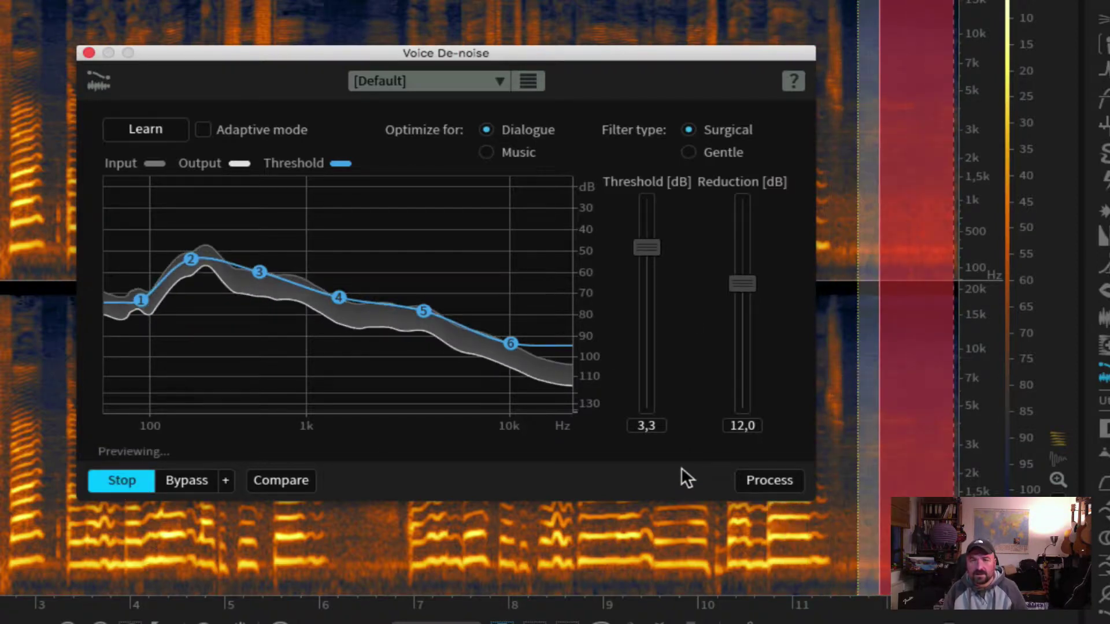
pyautogui.click(124, 482)
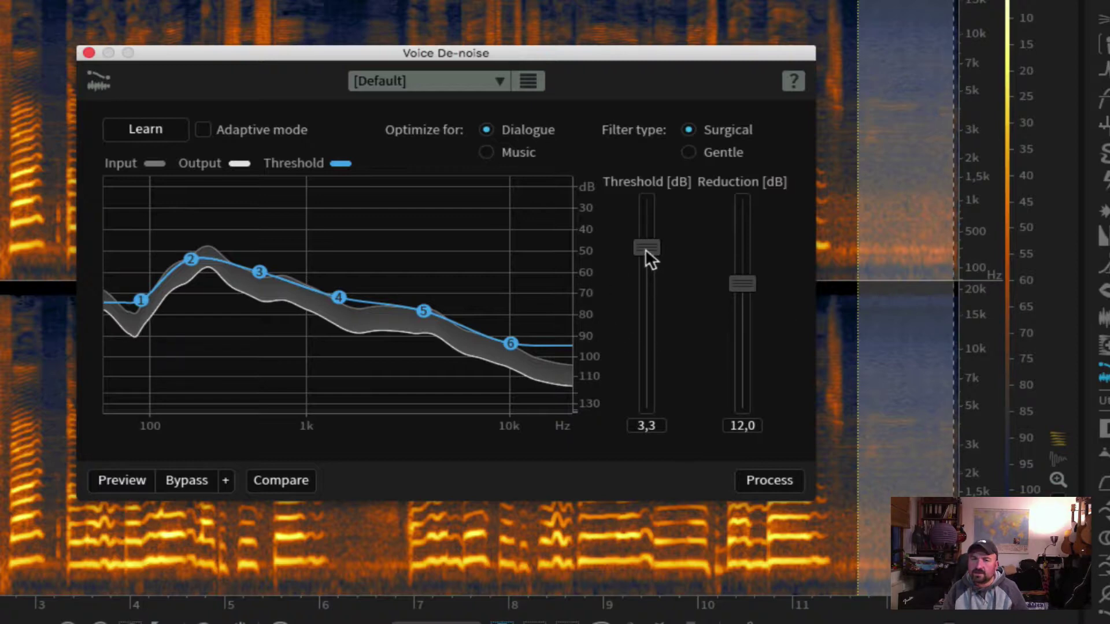
# Step: Set the threshold to 0 dB and the reduction to 20 dB, and preview the result on the closing noise section
pyautogui.moveTo(655, 241); pyautogui.dragTo(640, 269)
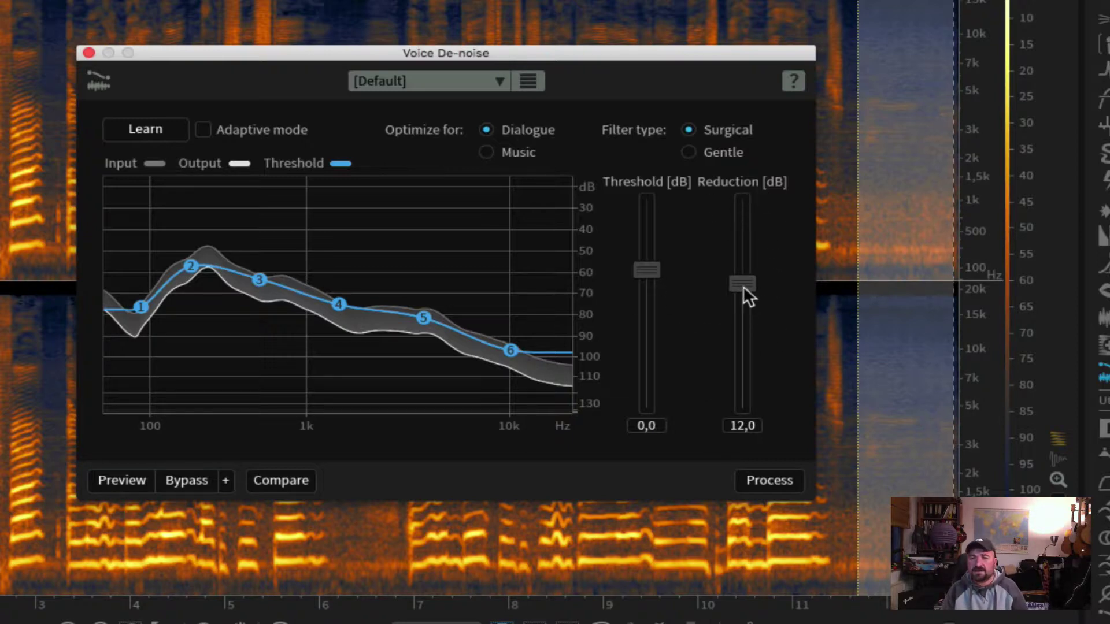
pyautogui.moveTo(743, 286); pyautogui.dragTo(748, 192)
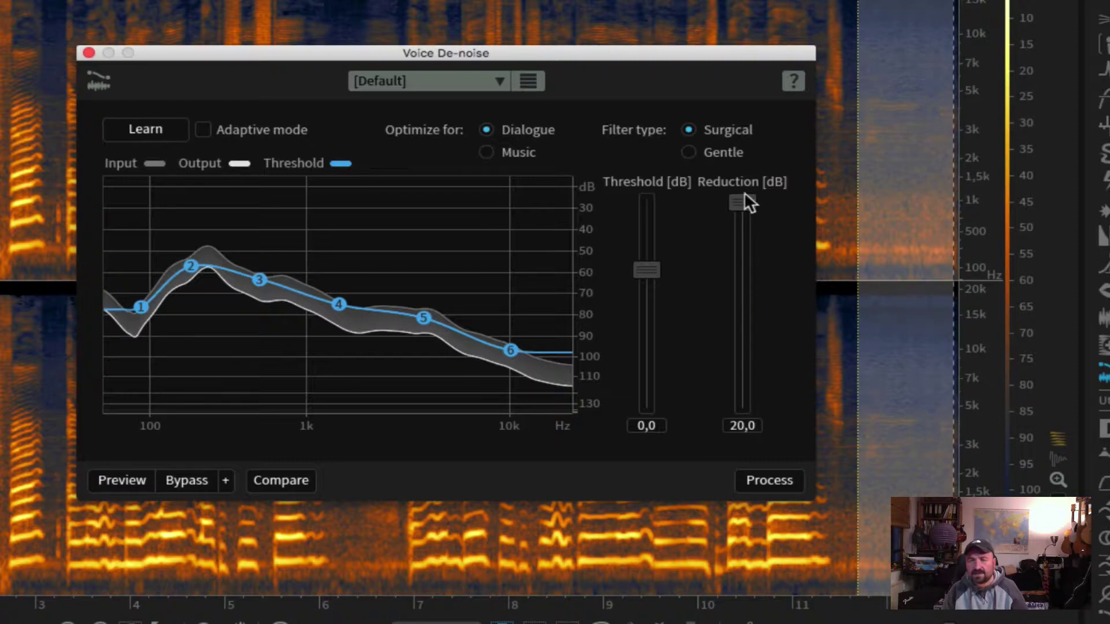
pyautogui.click(123, 480)
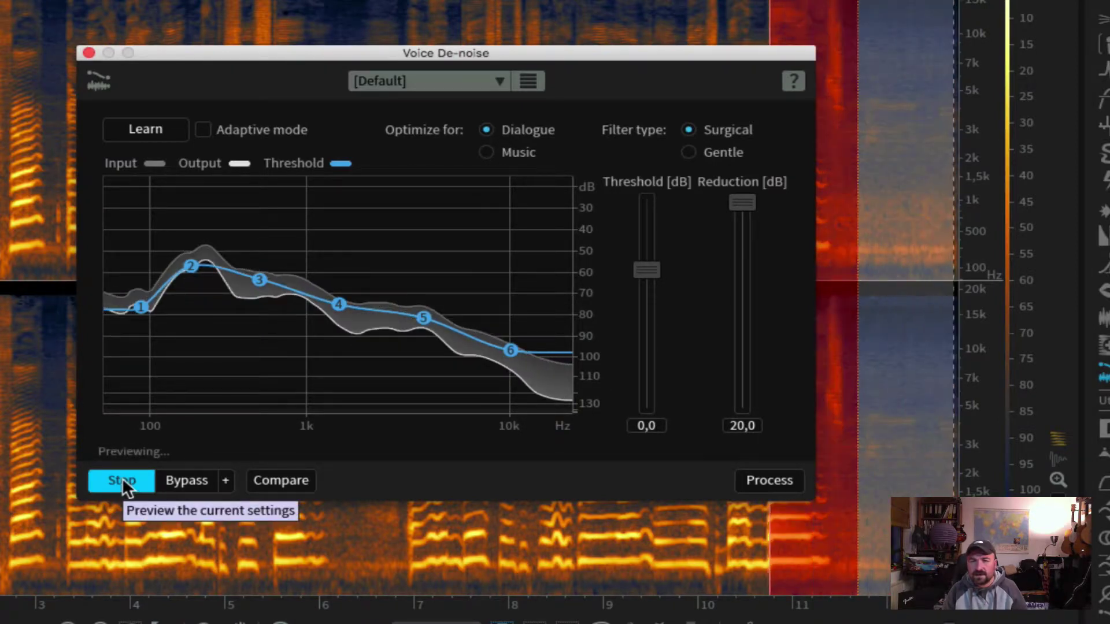
pyautogui.click(122, 480)
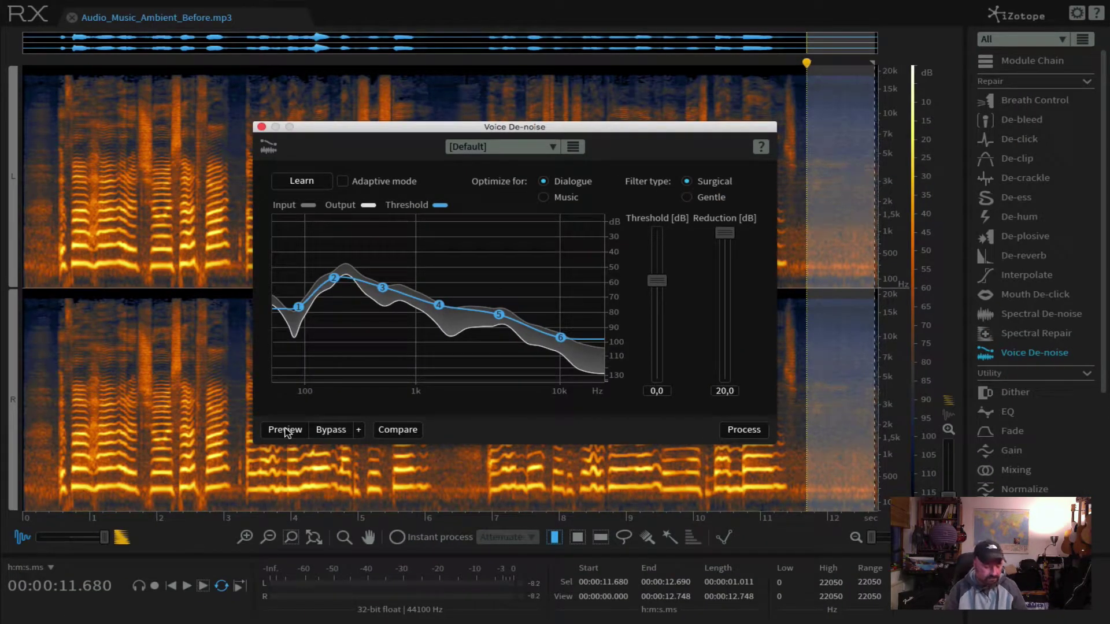
# Step: Return to the start of the recording and preview the noise reduction across the whole clip
pyautogui.click(83, 292)
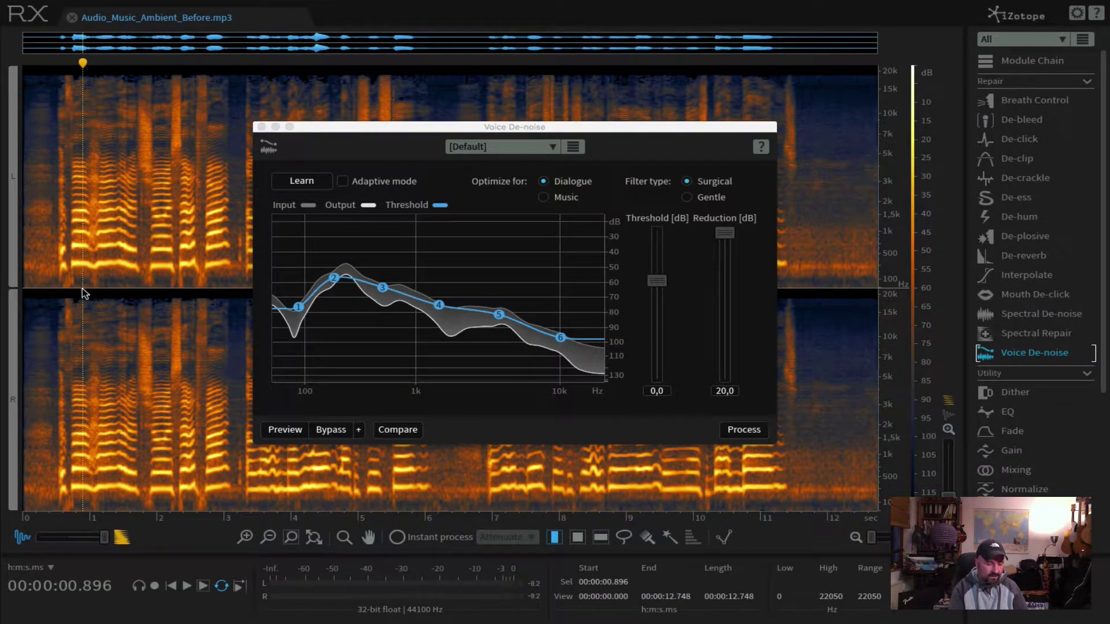
pyautogui.press('Home')
pyautogui.press('space')
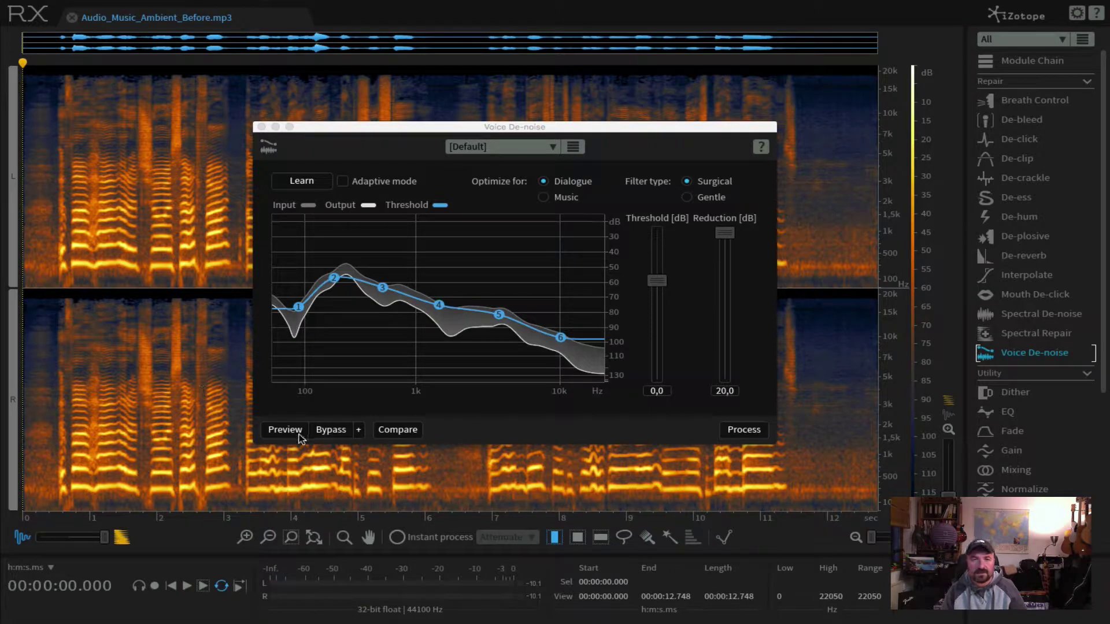
pyautogui.click(285, 430)
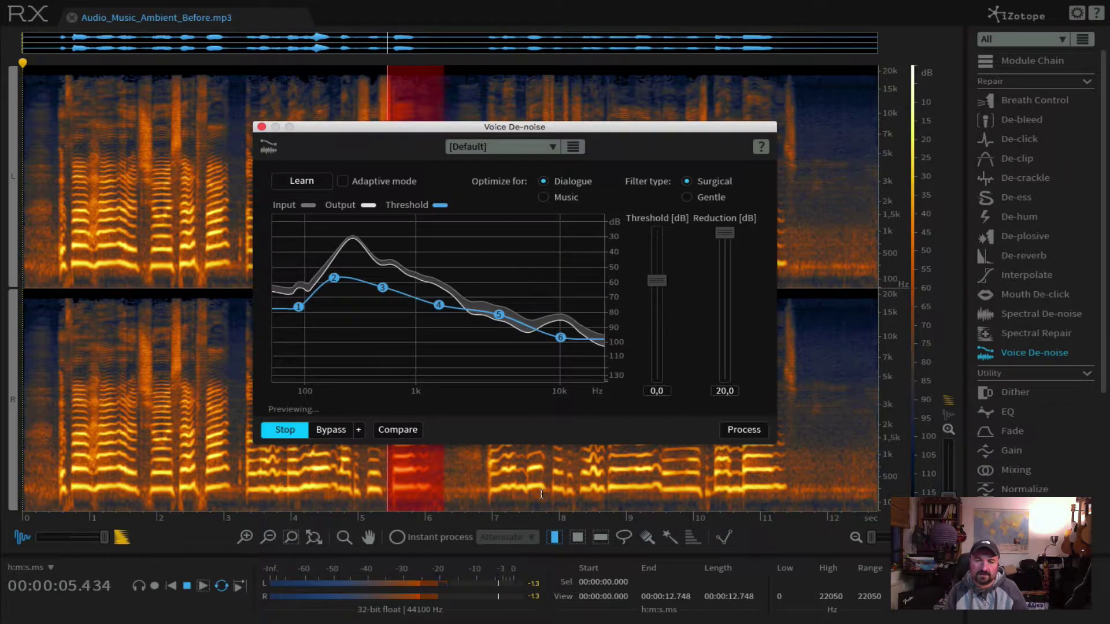
pyautogui.press('space')
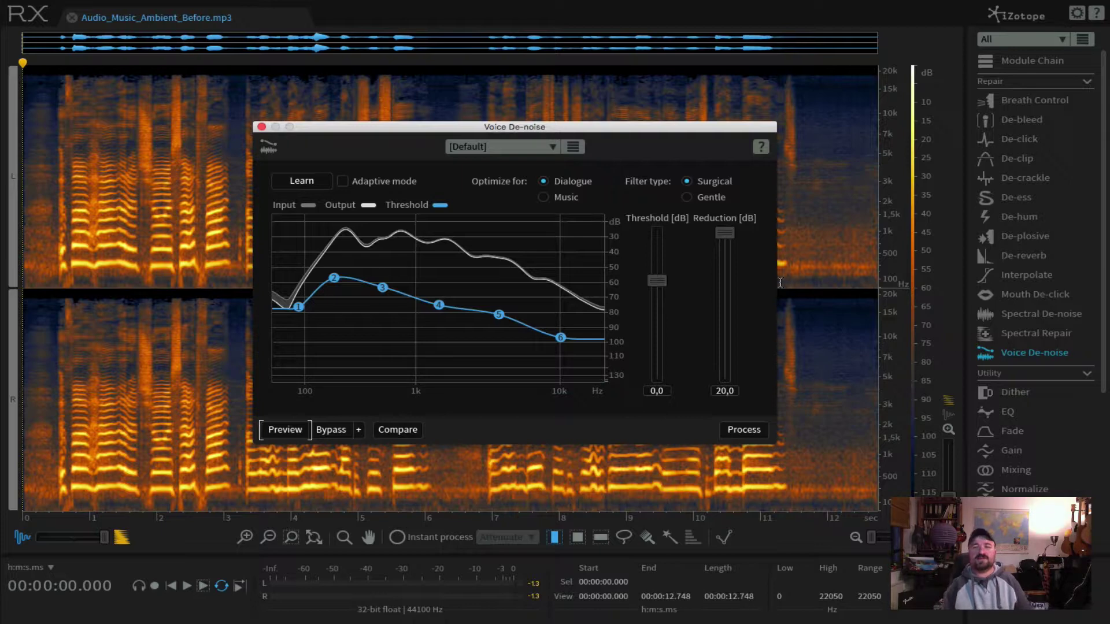
# Step: Select about 0.7 s of background noise after the last words and listen to it
pyautogui.moveTo(816, 269); pyautogui.dragTo(862, 271)
pyautogui.press('space')
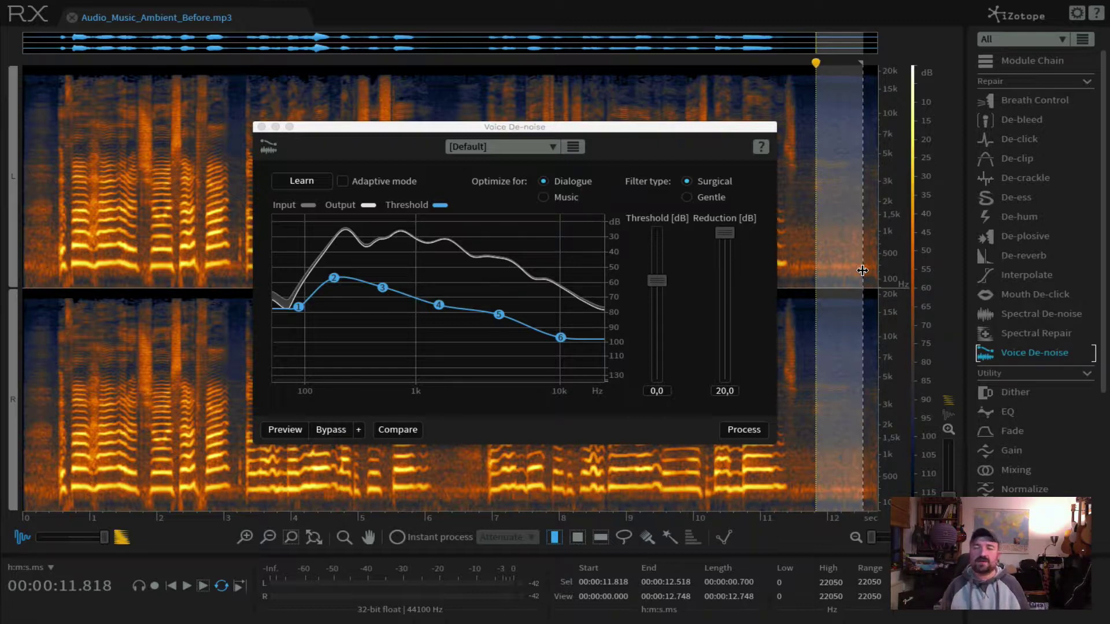
pyautogui.click(469, 409)
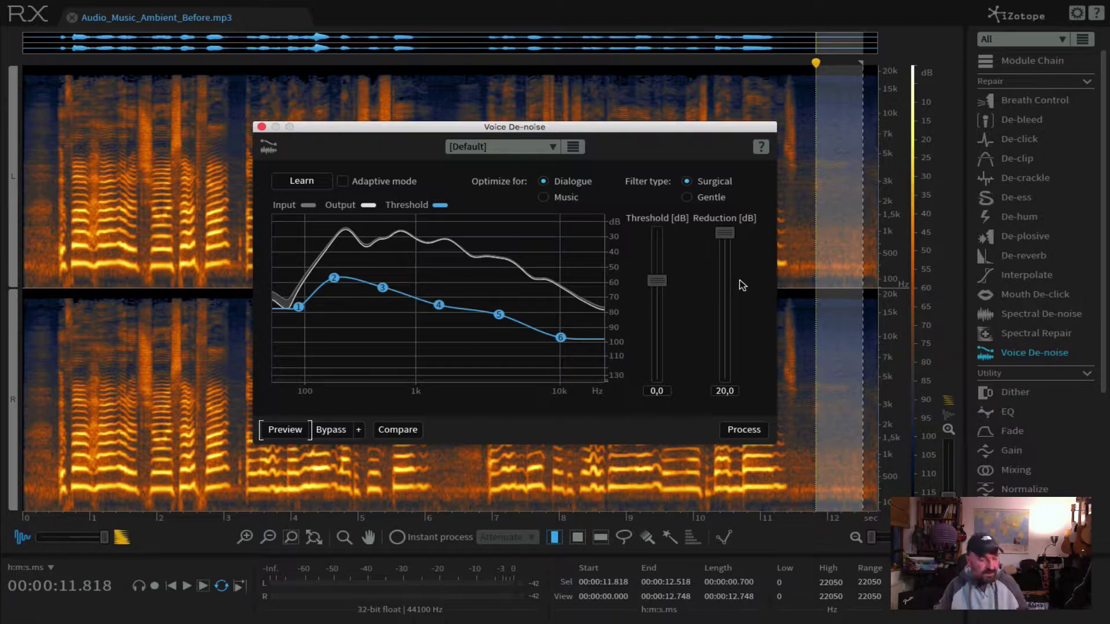
# Step: Try a reduction of 12 dB and preview it on the closing noise and from the first words onward
pyautogui.moveTo(725, 233); pyautogui.dragTo(729, 306)
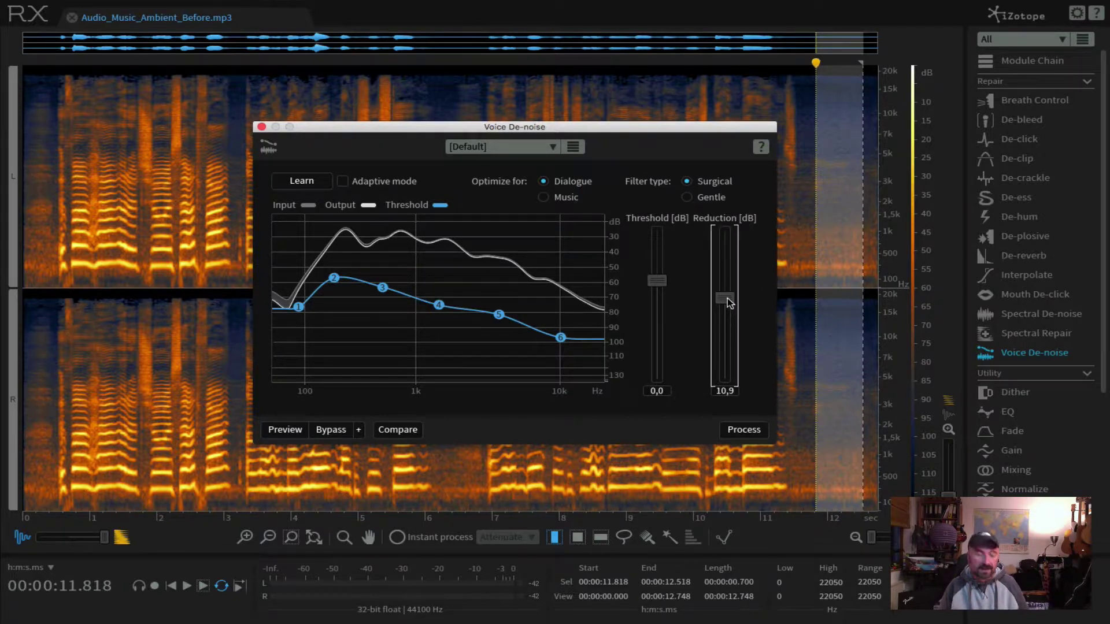
pyautogui.scroll(1, 730, 302)
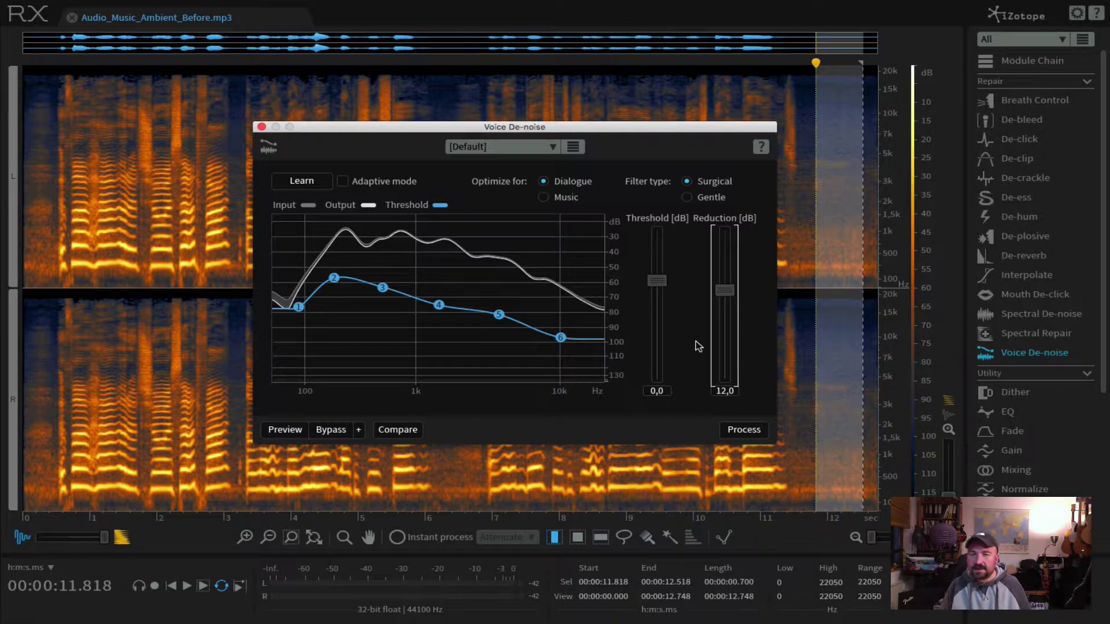
pyautogui.click(288, 432)
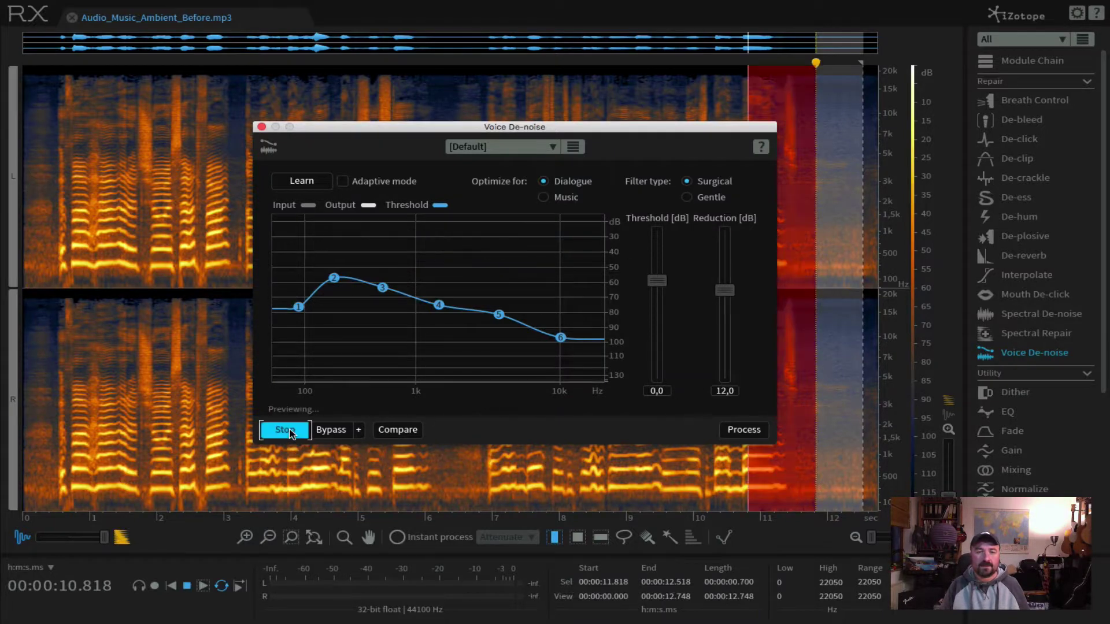
pyautogui.click(75, 273)
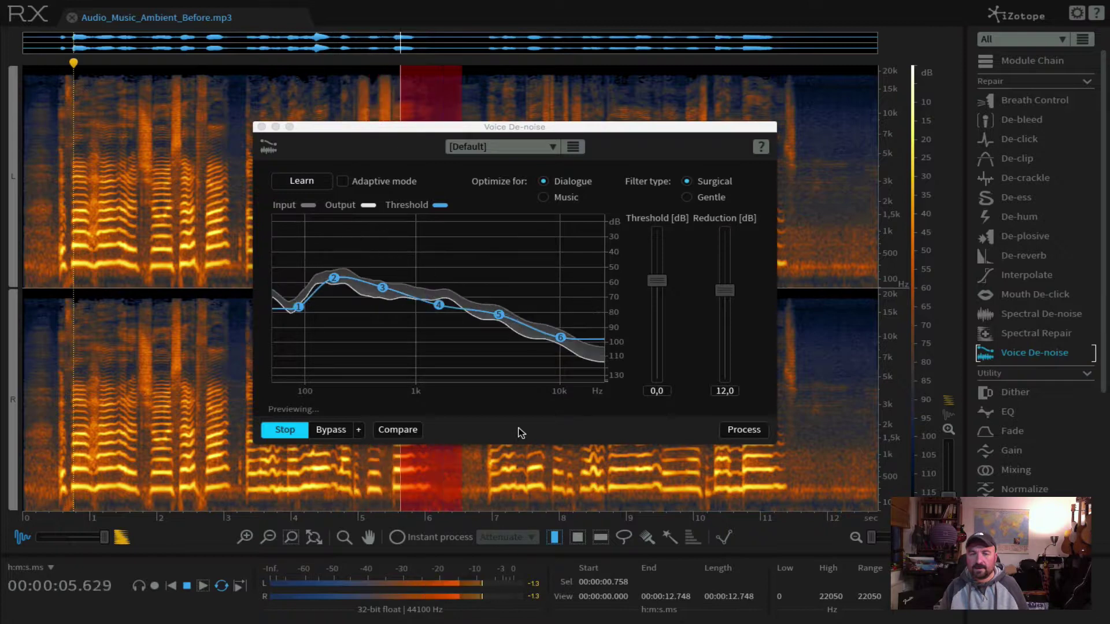
pyautogui.press('space')
# Step: Select about 1.8 s covering the last words and the closing noise, and preview the noise reduction there
pyautogui.moveTo(856, 121); pyautogui.dragTo(739, 260)
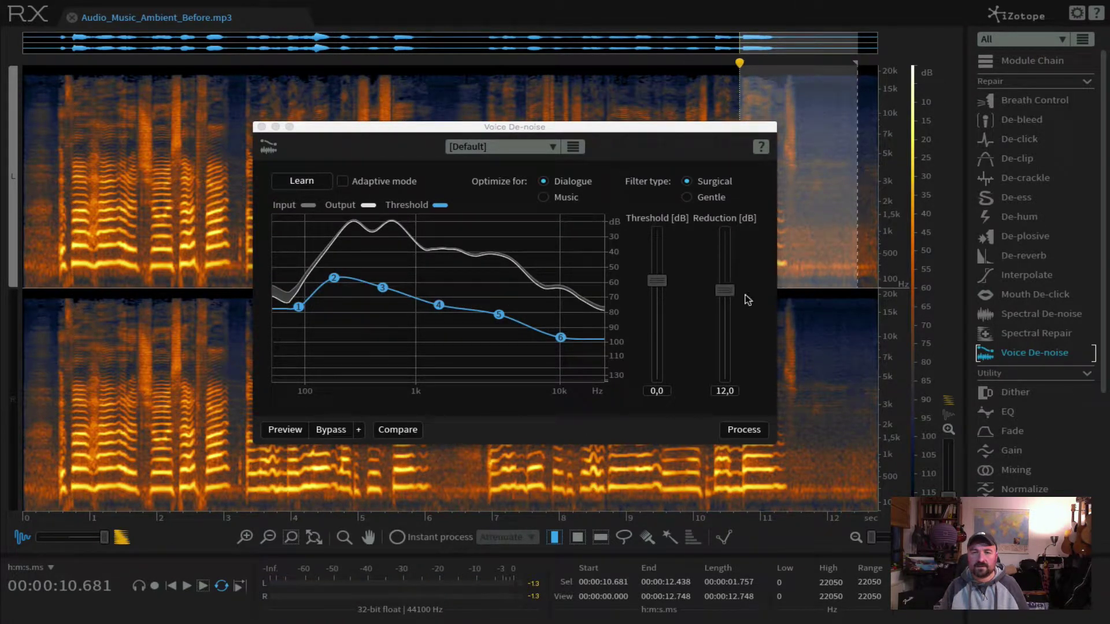
pyautogui.click(775, 304)
pyautogui.moveTo(851, 289); pyautogui.dragTo(734, 283)
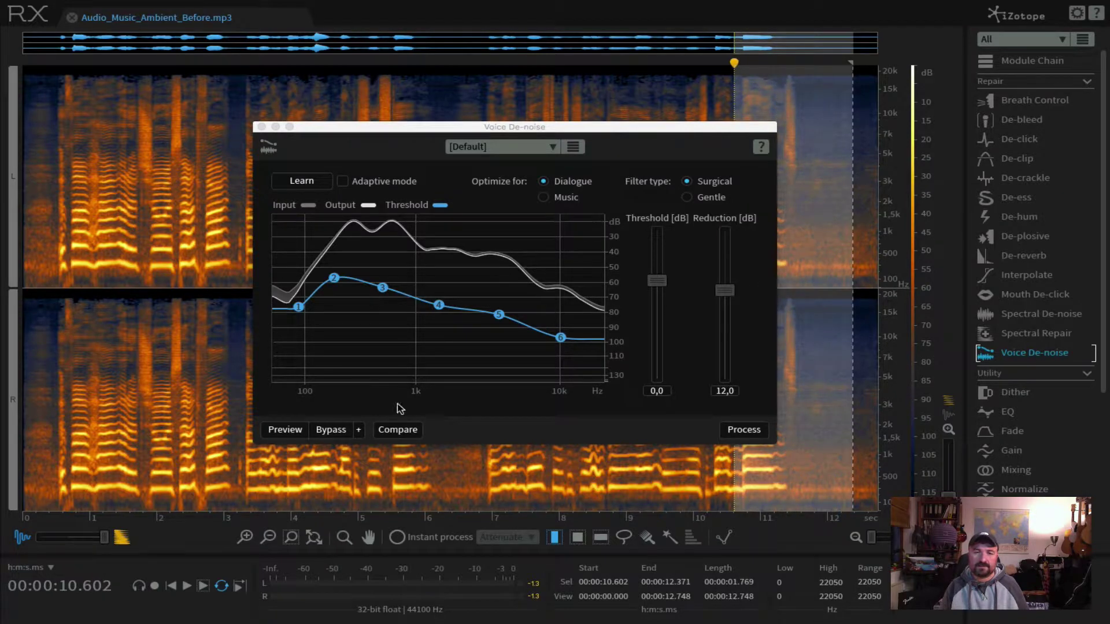
pyautogui.click(274, 429)
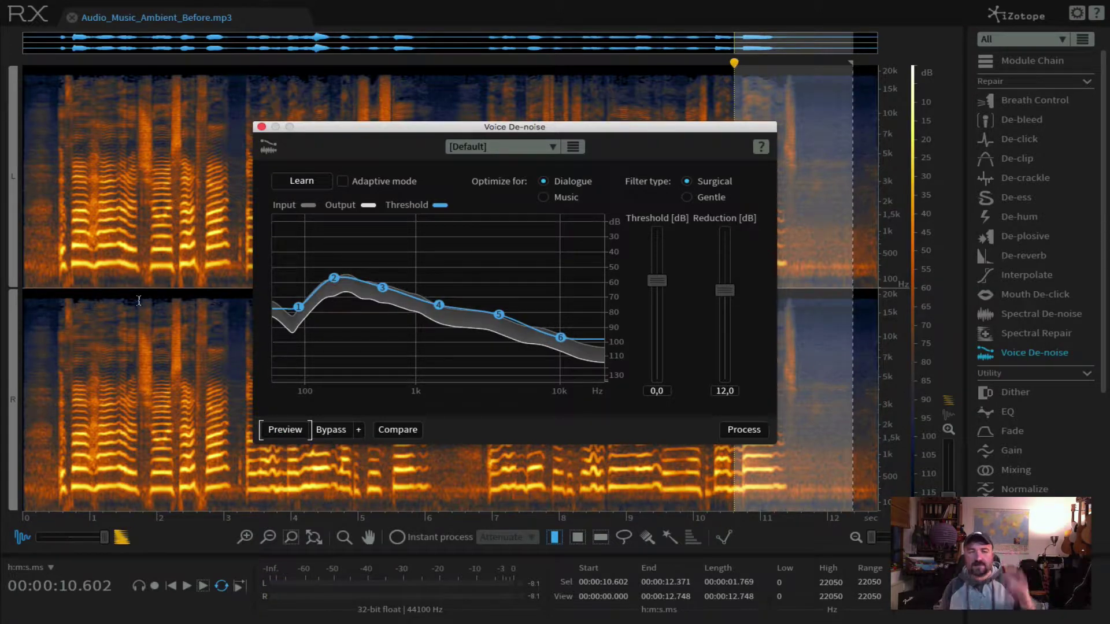
# Step: Select the first 1.3 s or so of the recording and preview the noise reduction on it
pyautogui.moveTo(109, 293); pyautogui.dragTo(23, 294)
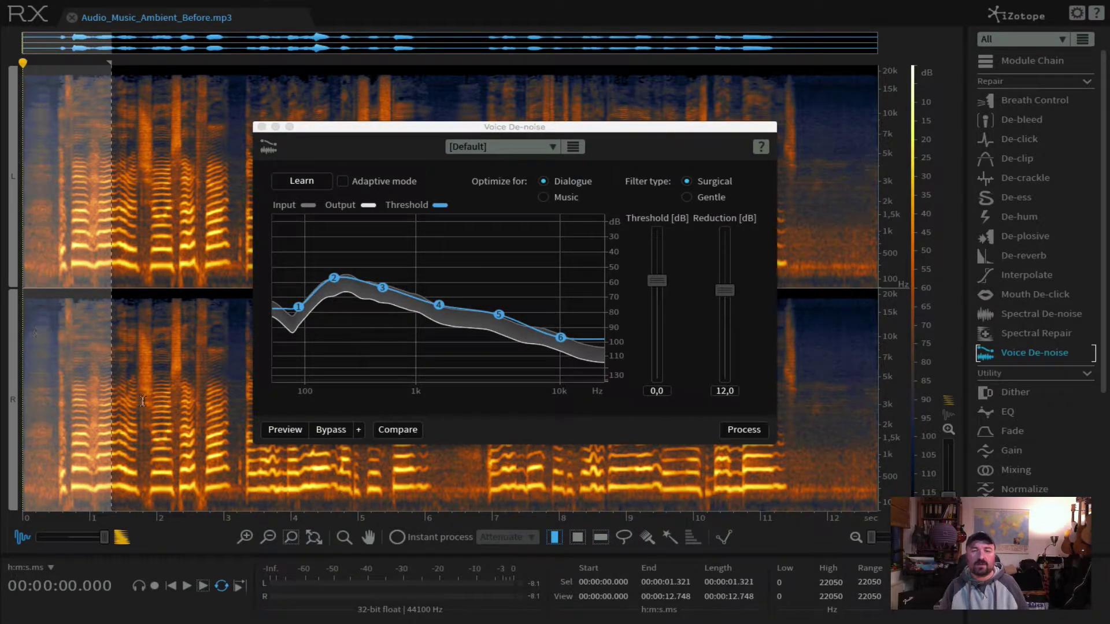
pyautogui.click(284, 429)
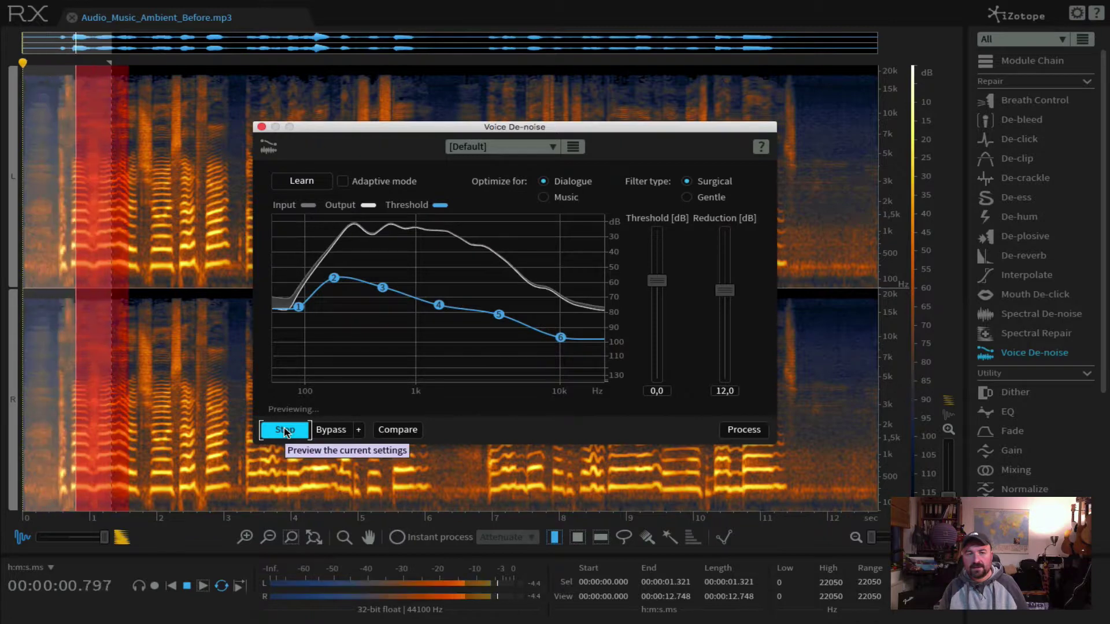
pyautogui.click(284, 430)
pyautogui.click(284, 430)
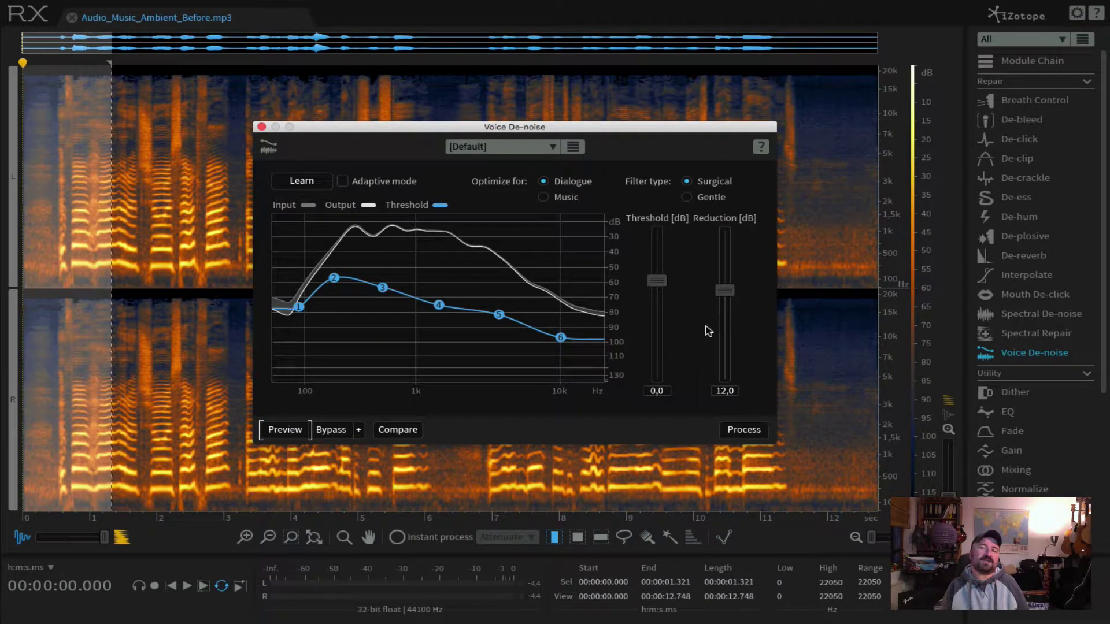
# Step: Set the reduction to 15.7 dB and the threshold to 1.4 dB, and preview the opening section
pyautogui.moveTo(724, 290); pyautogui.dragTo(726, 272)
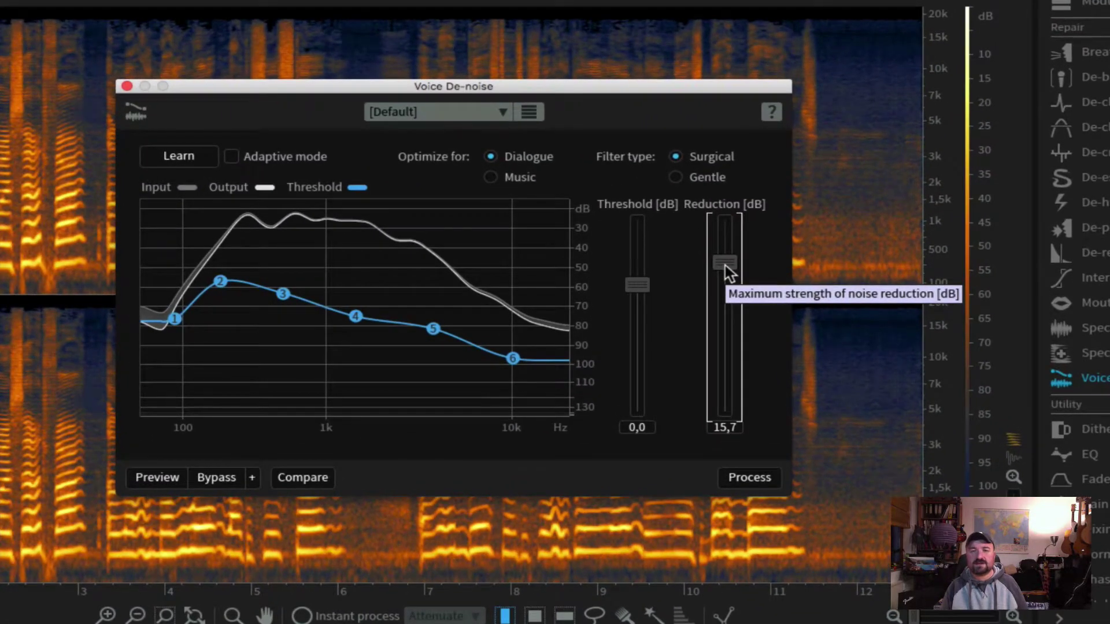
pyautogui.moveTo(636, 284); pyautogui.dragTo(636, 276)
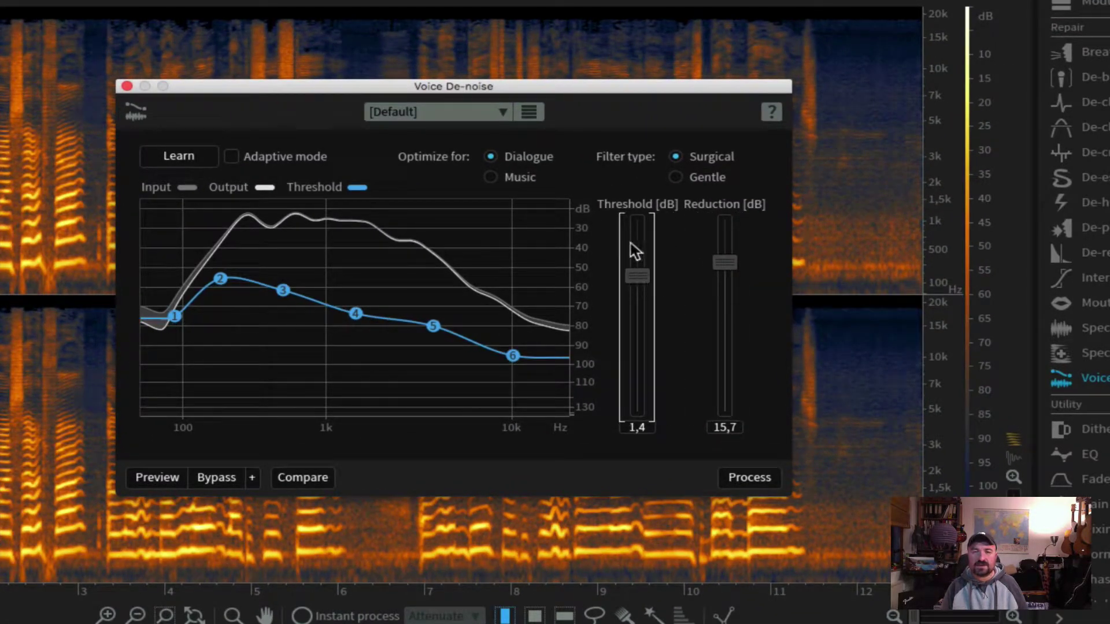
pyautogui.click(162, 476)
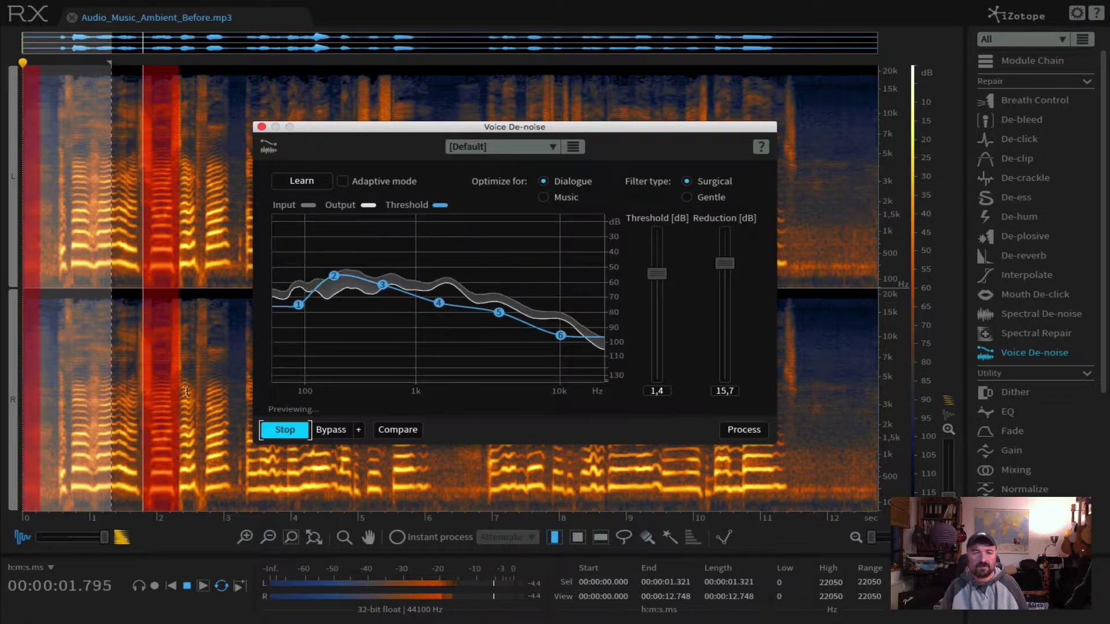
pyautogui.press('space')
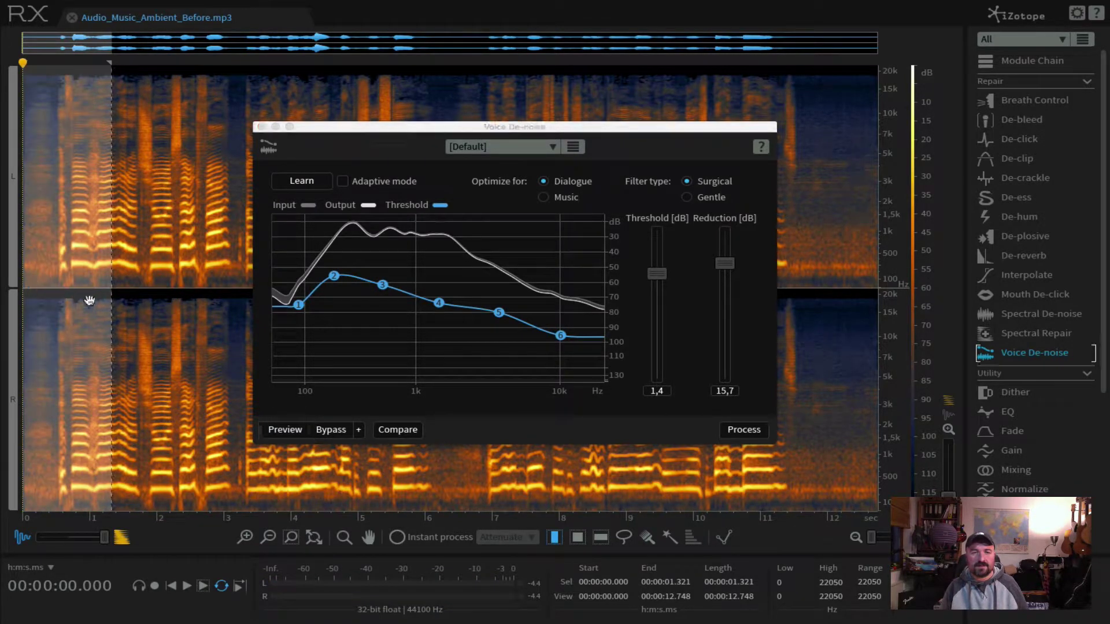
# Step: Clear the time selection and preview the current Voice De-noise settings across the whole recording
pyautogui.click(125, 307)
pyautogui.click(275, 431)
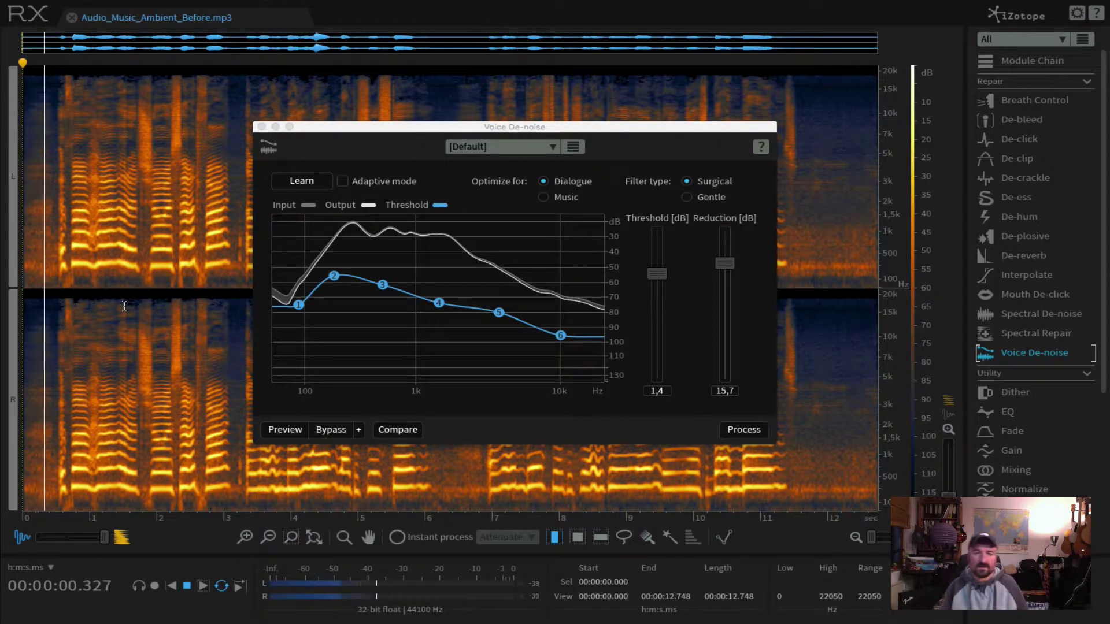
pyautogui.click(275, 432)
pyautogui.click(275, 432)
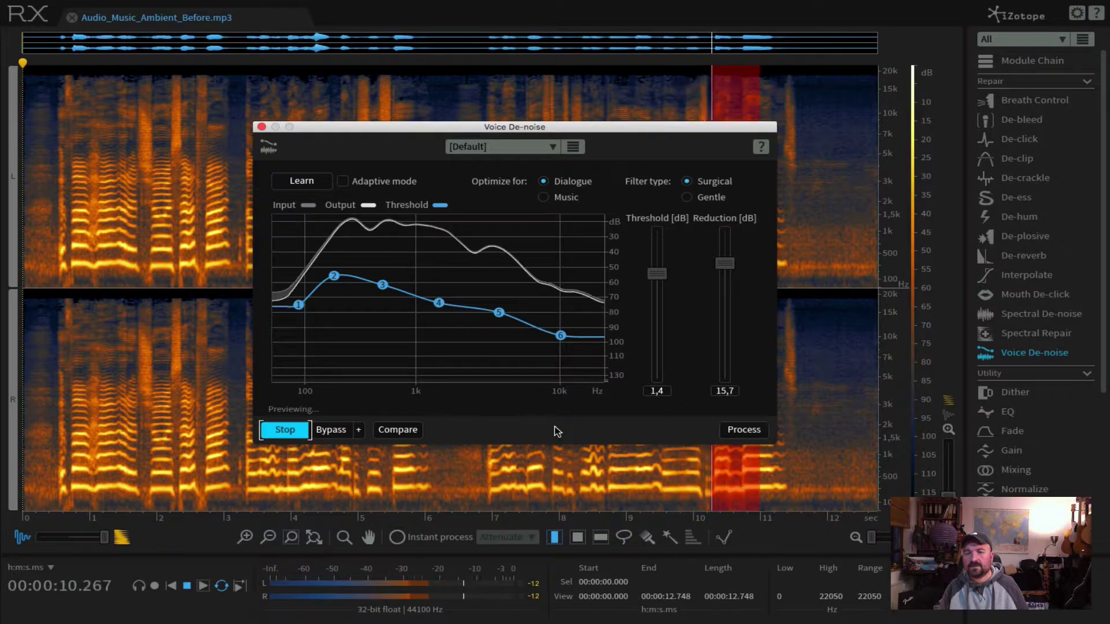
pyautogui.press('space')
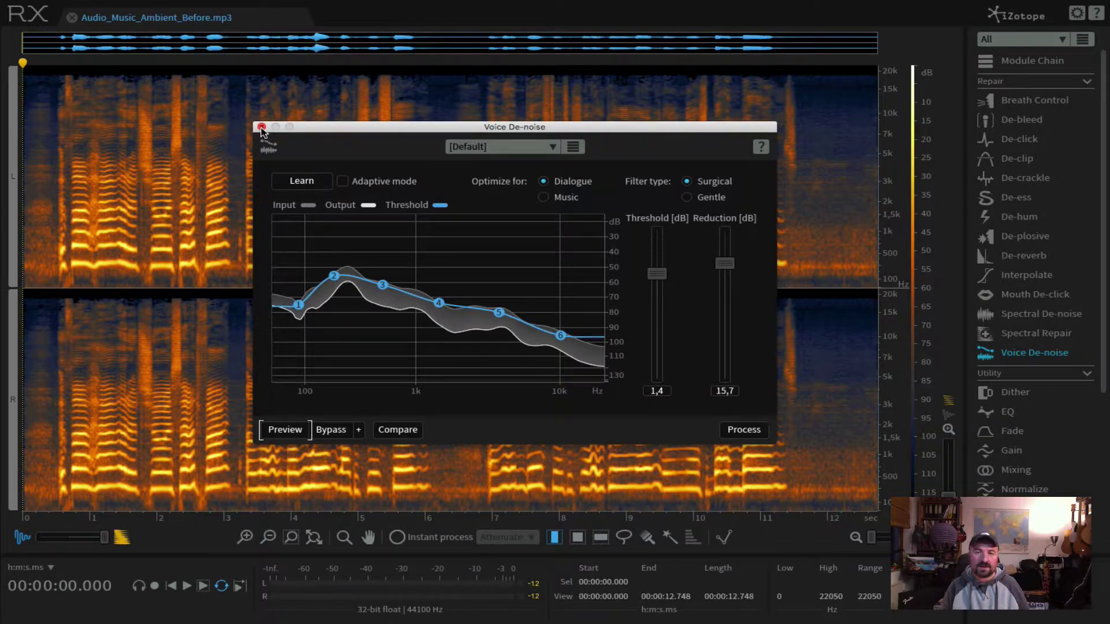
# Step: Process the whole recording with Voice De-noise and close the module window
pyautogui.click(757, 432)
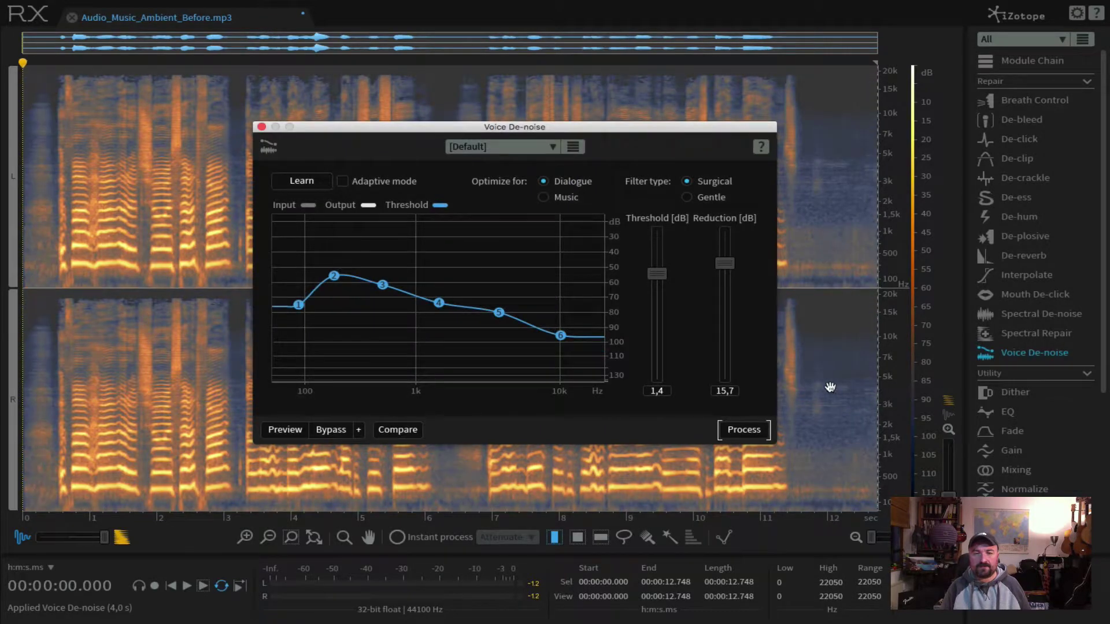
pyautogui.click(261, 127)
pyautogui.click(277, 287)
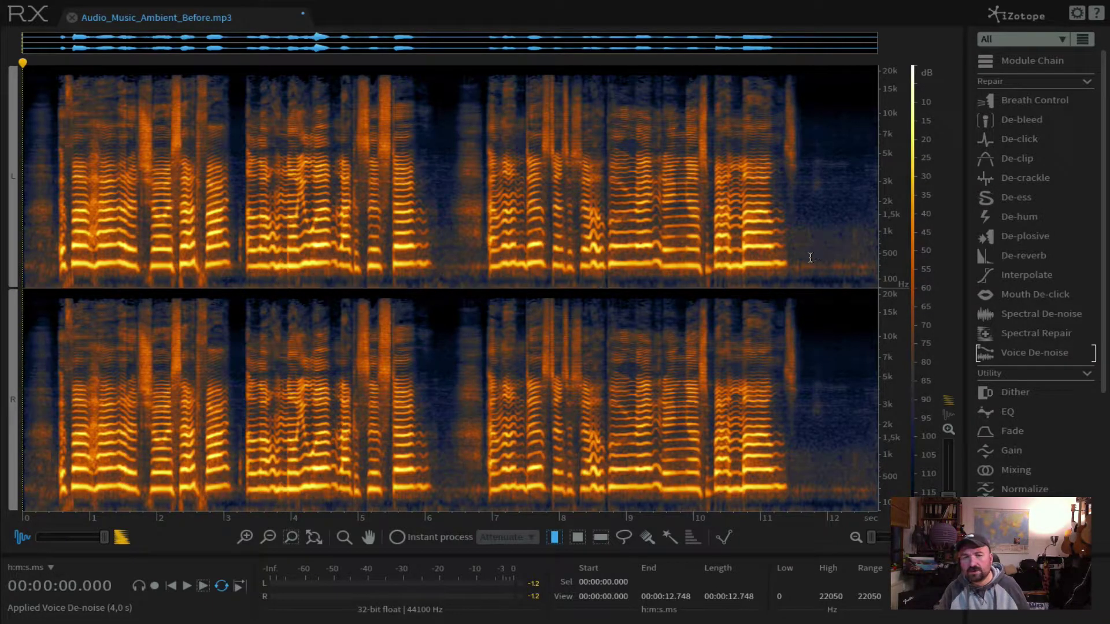
# Step: Play the processed recording from the start, and listen separately to about 1 s of the closing noise section
pyautogui.press('space')
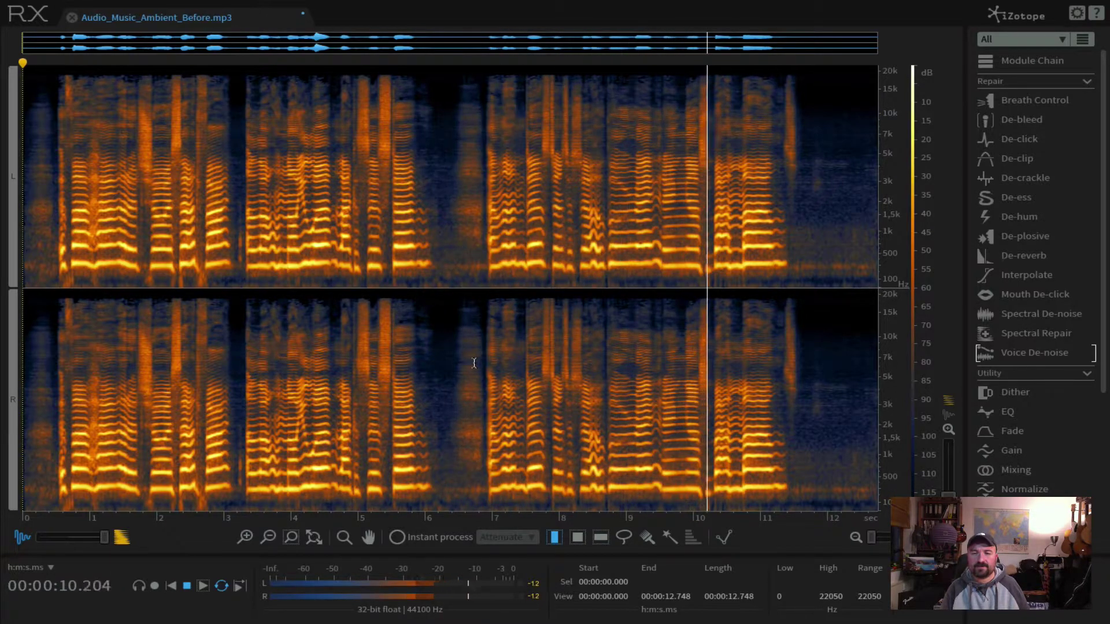
pyautogui.press('space')
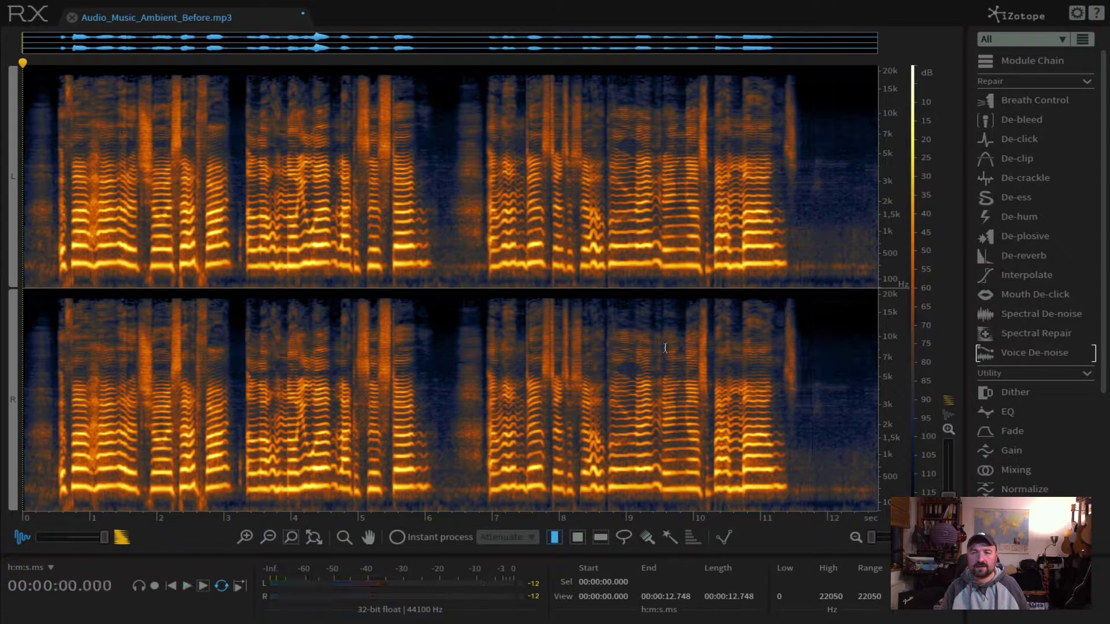
pyautogui.moveTo(804, 327); pyautogui.dragTo(870, 329)
pyautogui.press('space')
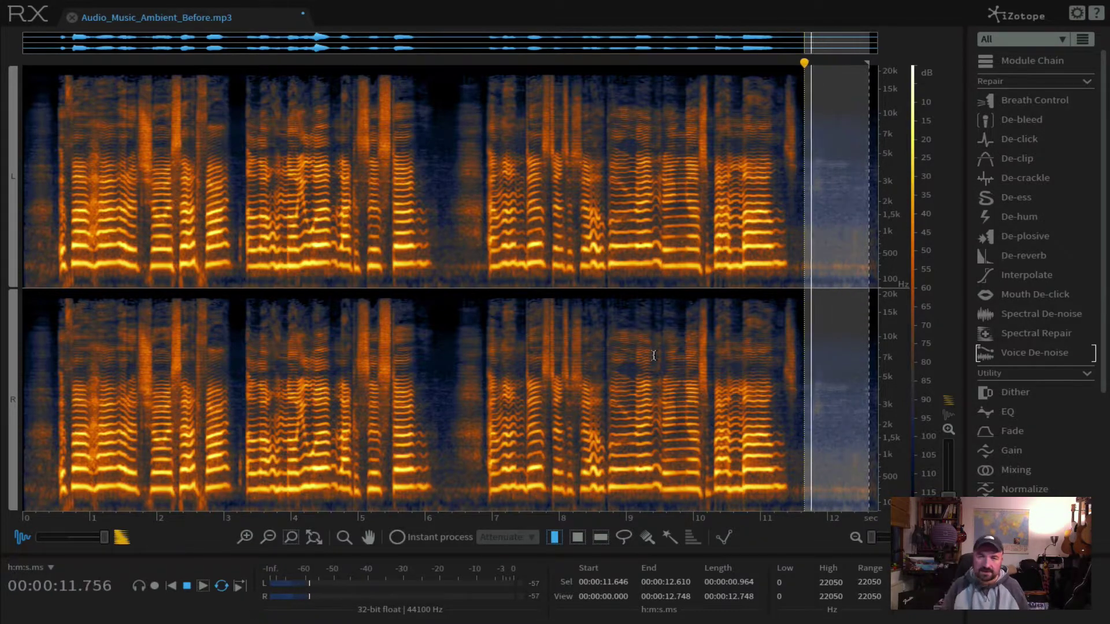
pyautogui.press('space')
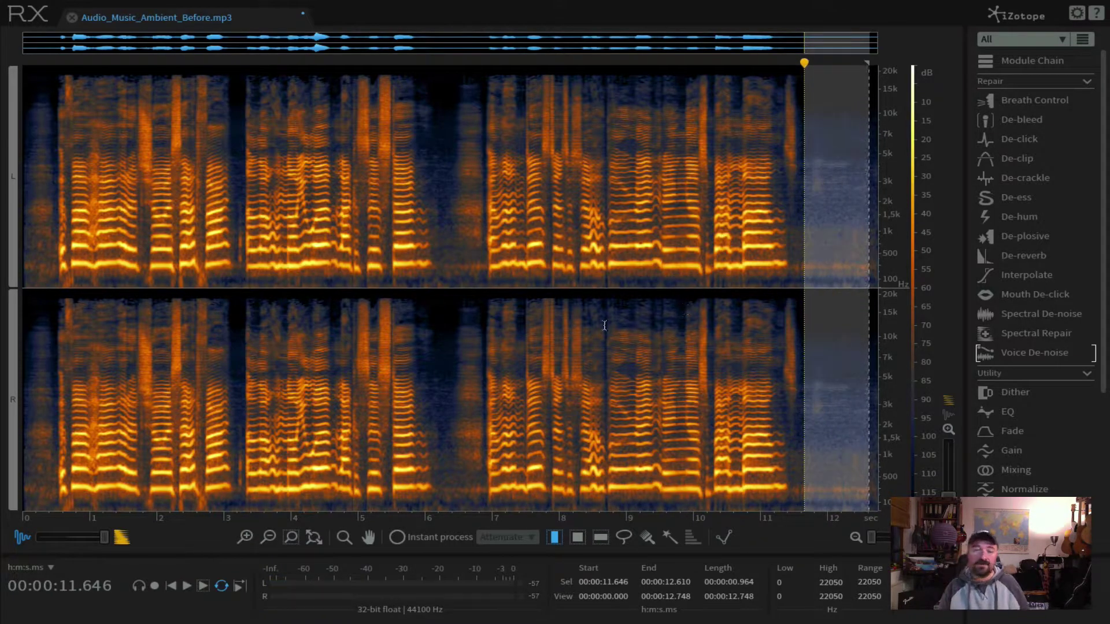
# Step: Revert the recording to its initial state in the history, close Voice De-noise and return to the start
pyautogui.click(625, 346)
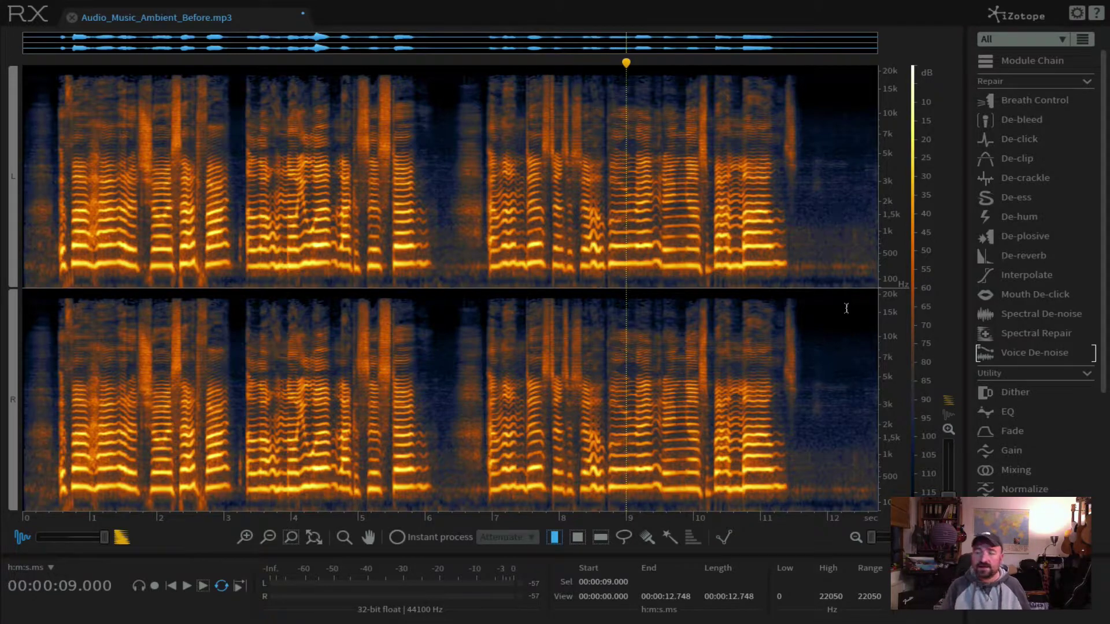
pyautogui.click(1034, 353)
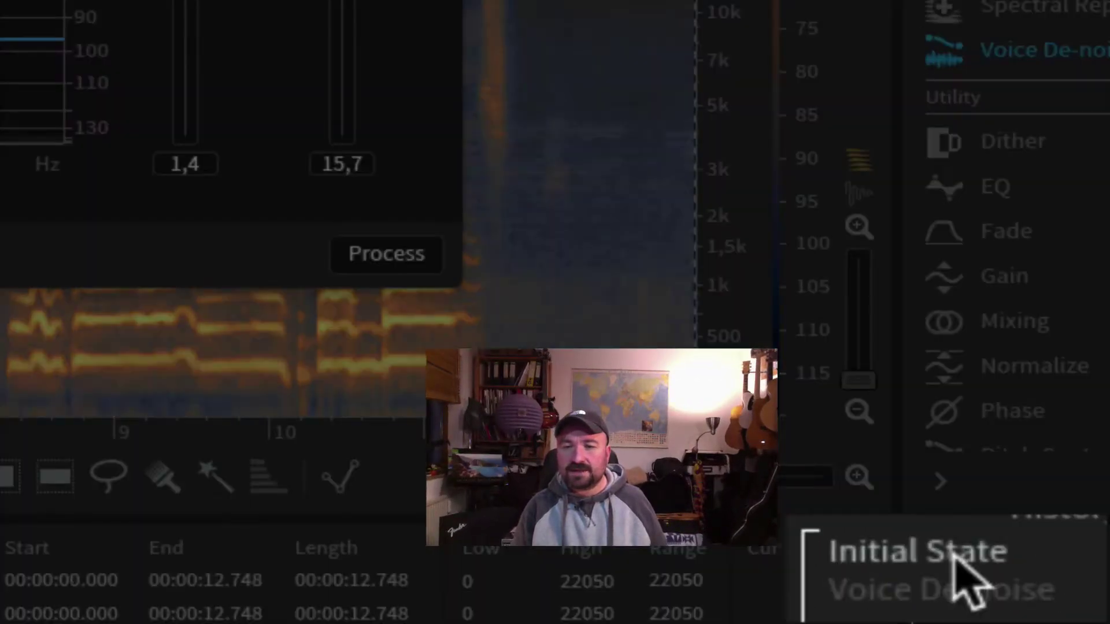
pyautogui.click(954, 553)
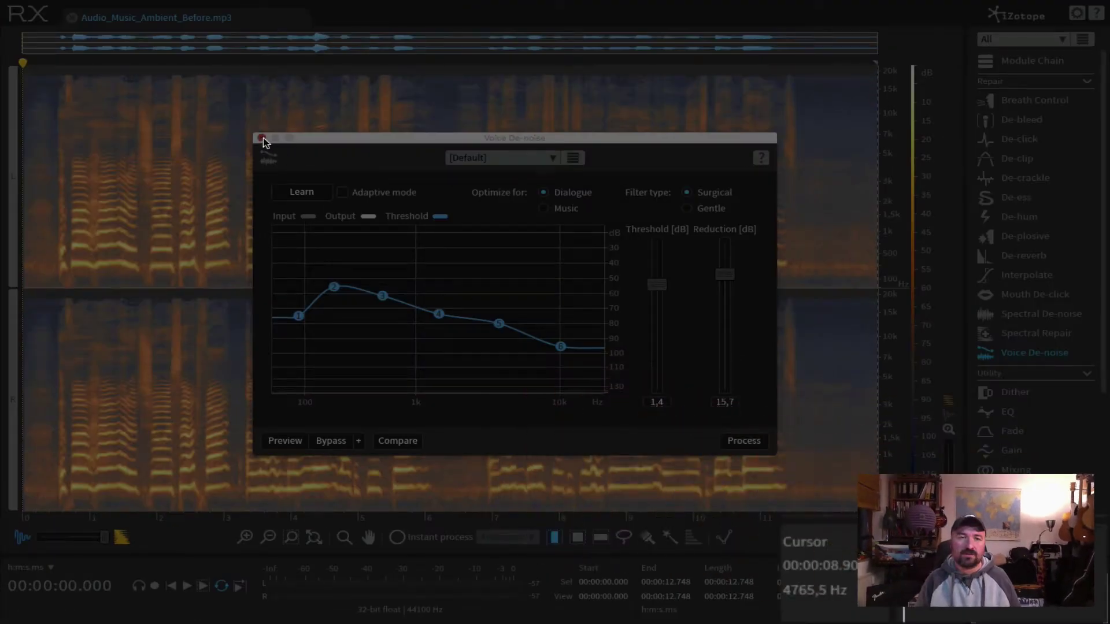
pyautogui.click(263, 139)
pyautogui.click(446, 283)
pyautogui.press('Home')
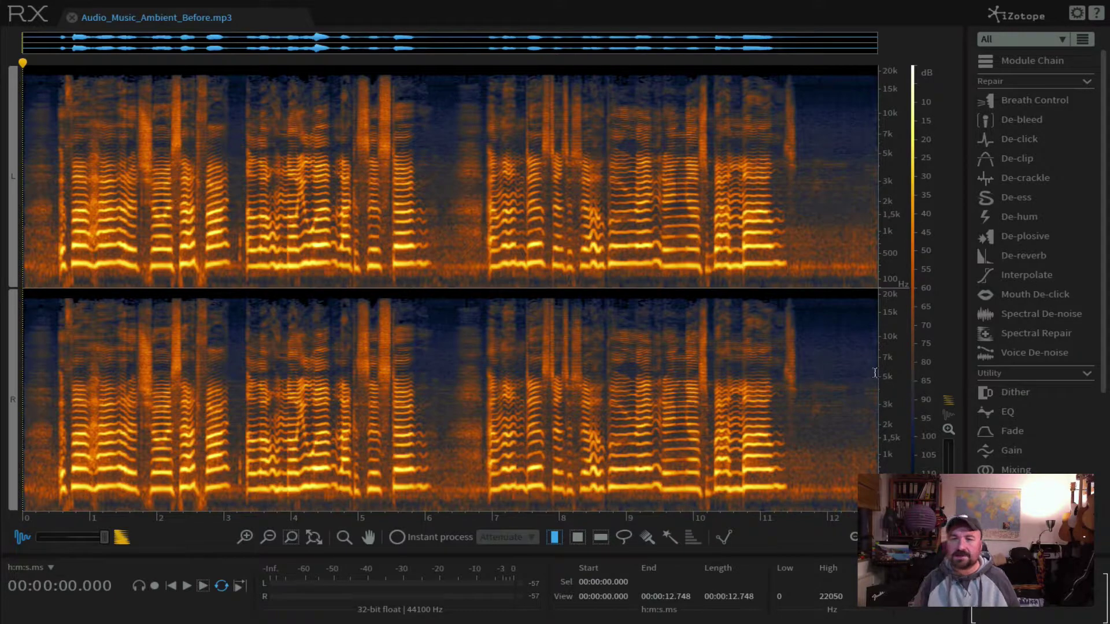
# Step: Reopen Voice De-noise on the unprocessed recording and reposition its window
pyautogui.click(1029, 353)
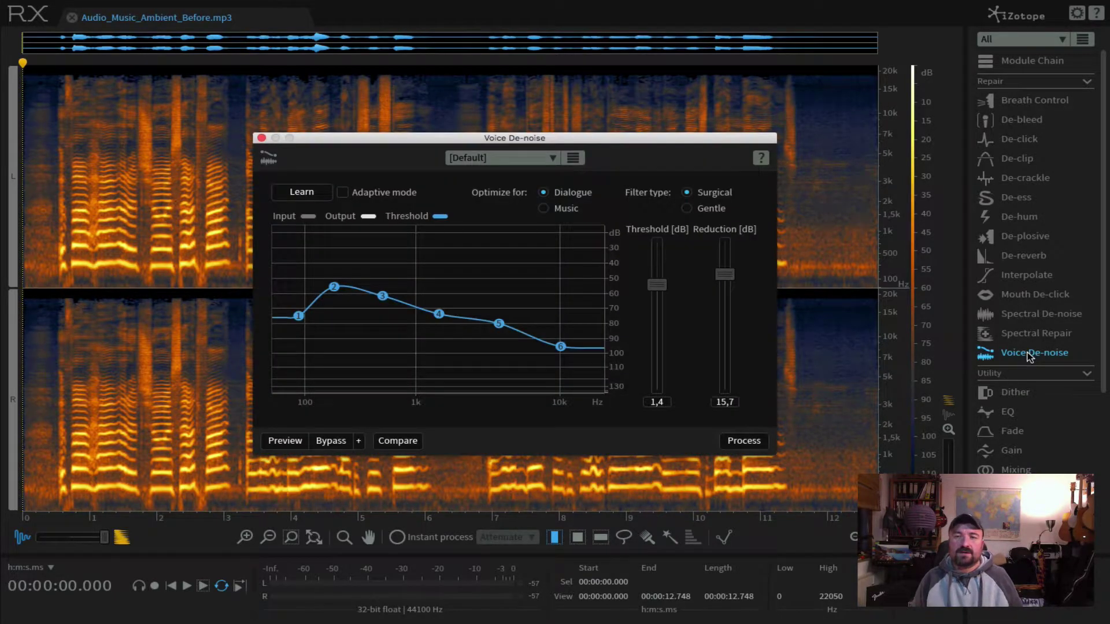
pyautogui.moveTo(346, 138); pyautogui.dragTo(400, 127)
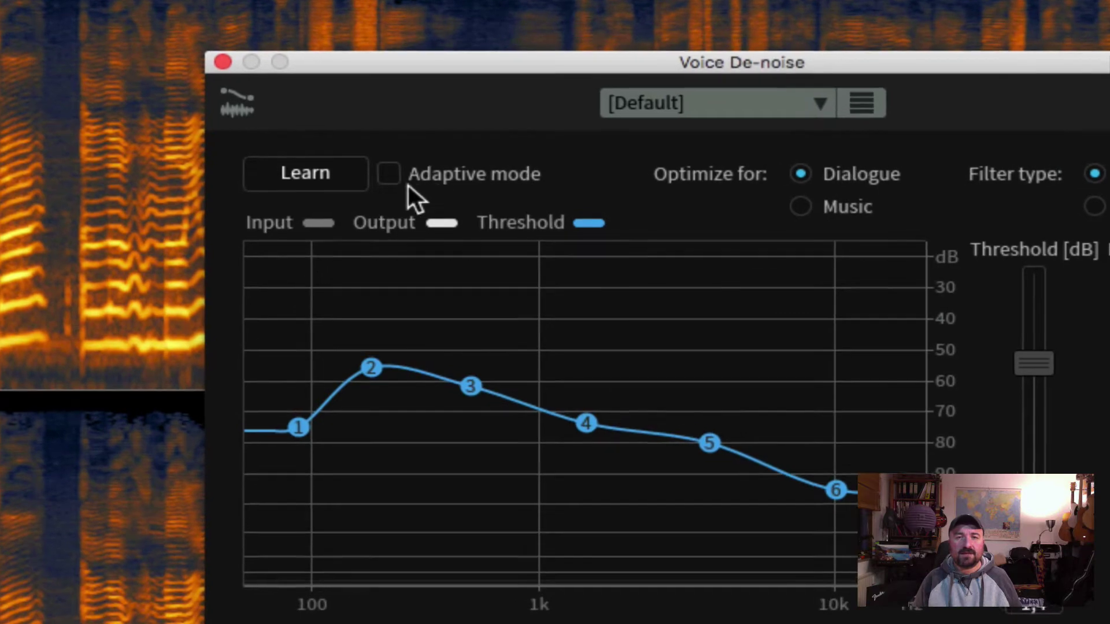
# Step: Enable Adaptive mode in Voice De-noise and preview the recording, including a separate second preview
pyautogui.click(395, 181)
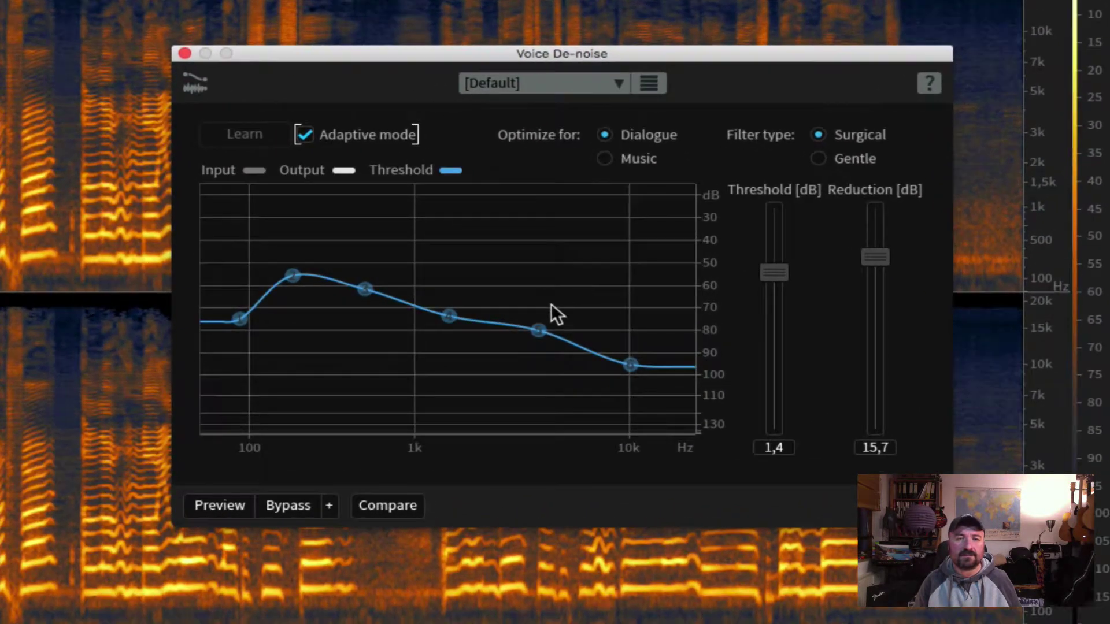
pyautogui.click(213, 506)
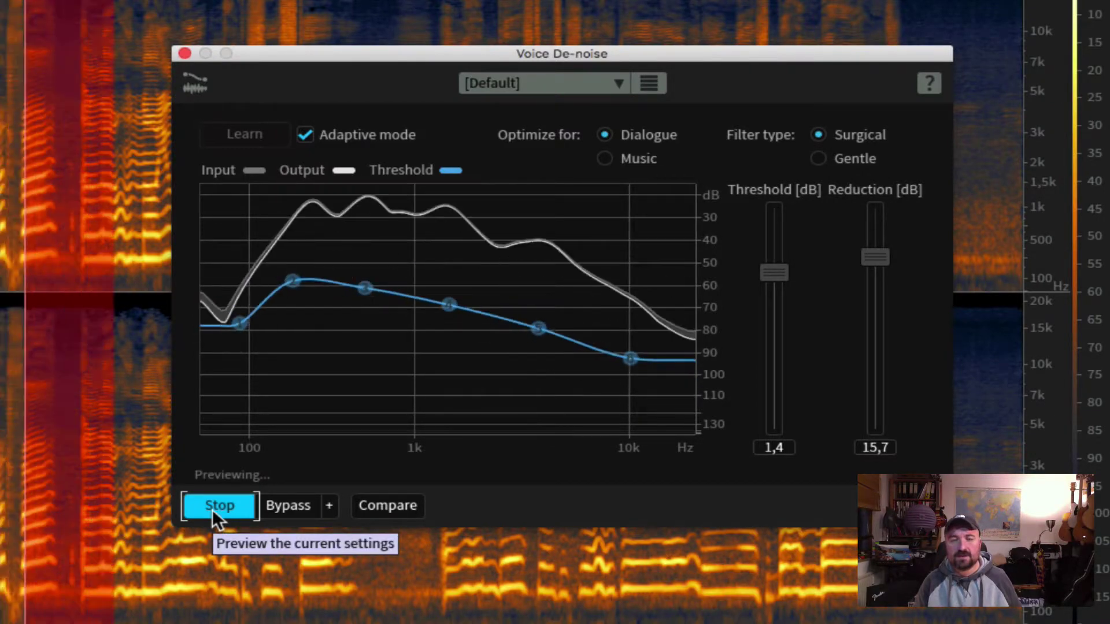
pyautogui.click(214, 507)
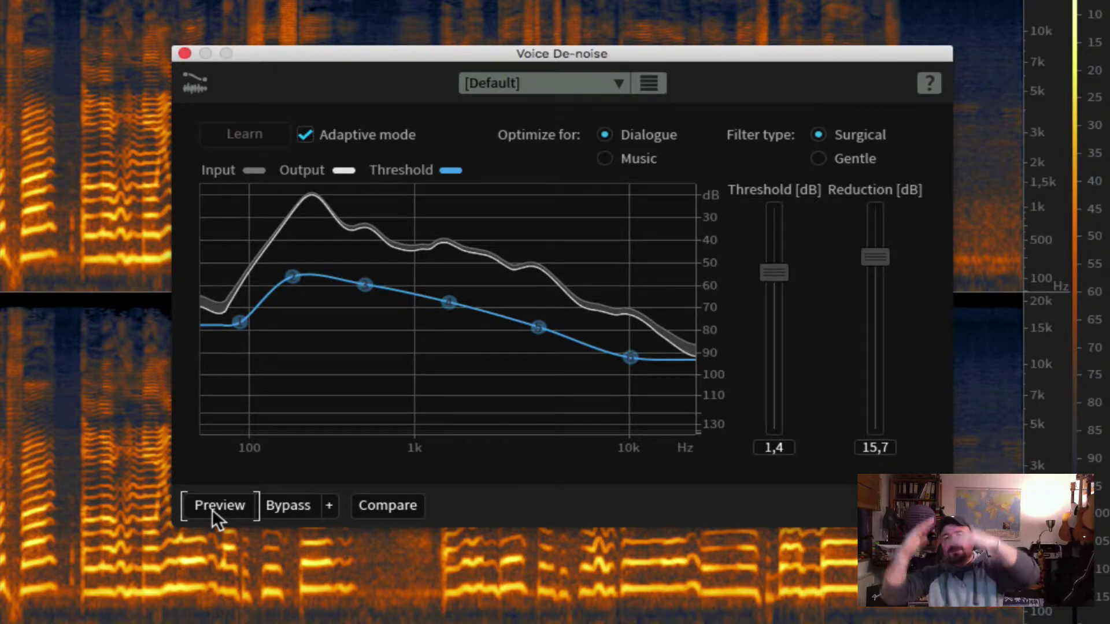
pyautogui.click(219, 506)
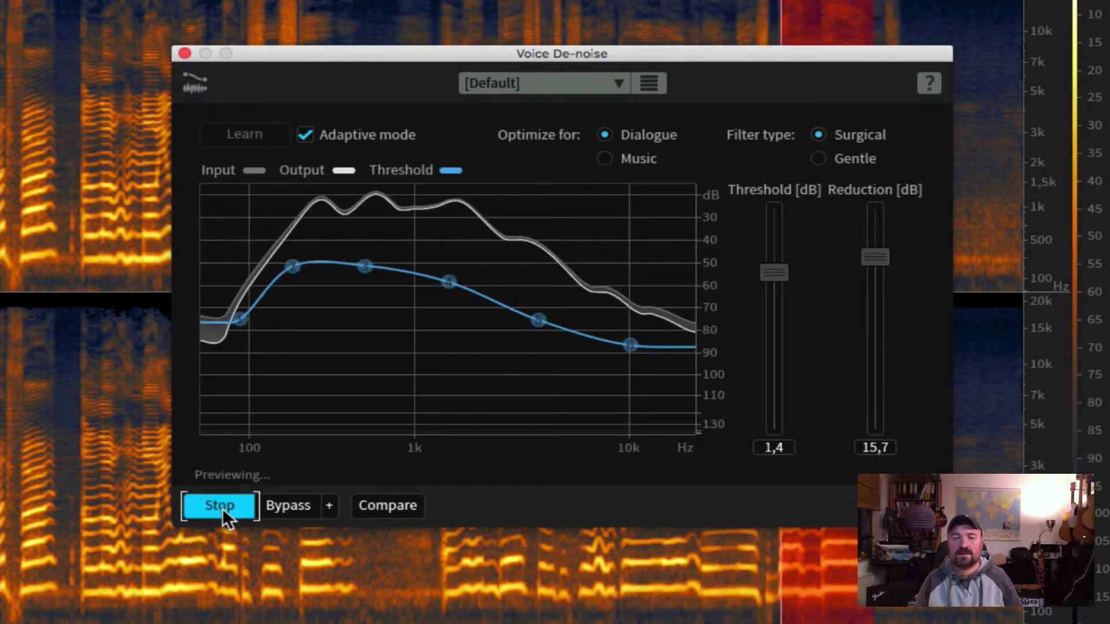
pyautogui.click(223, 508)
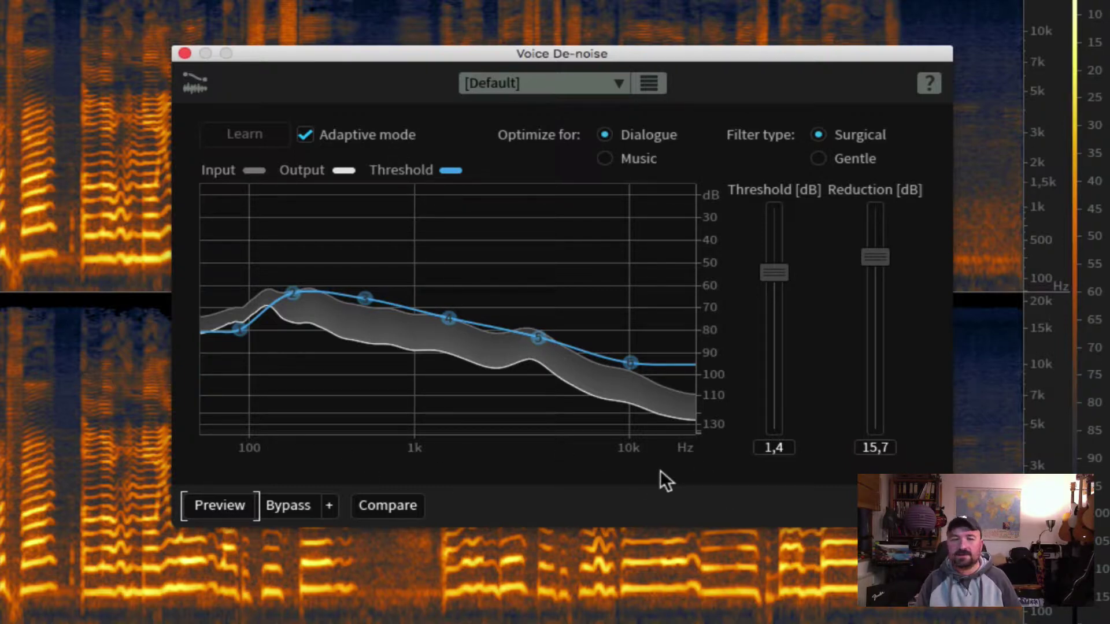
# Step: Reset Voice De-noise to the Default preset with threshold 0.0 and reduction 12.0 dB, and preview the recording
pyautogui.keyDown('alt'); pyautogui.click(879, 258); pyautogui.keyUp('alt')
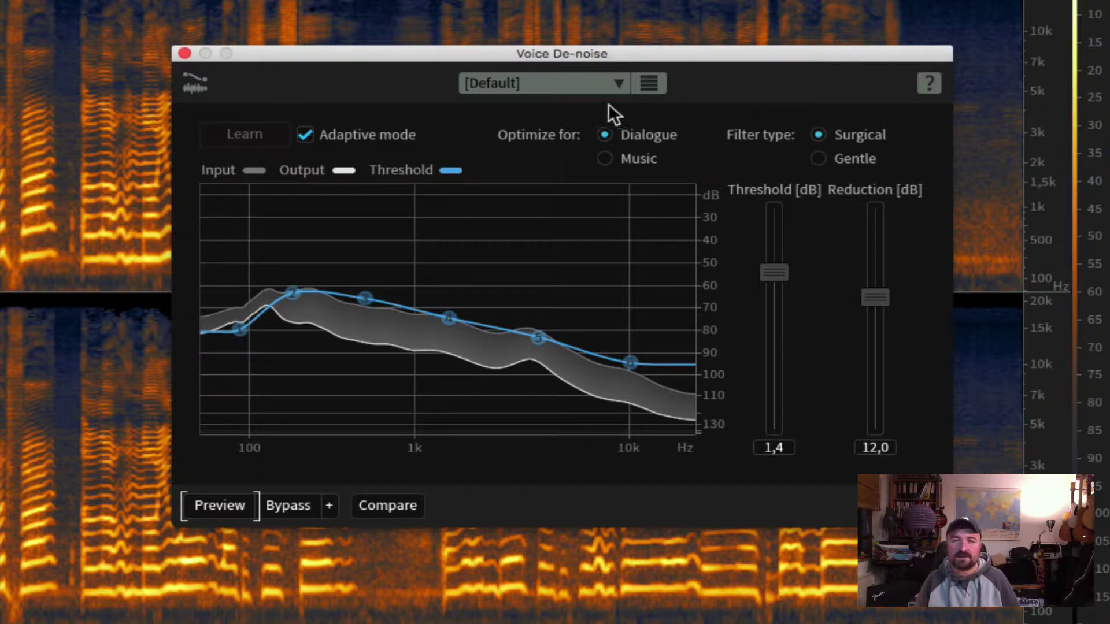
pyautogui.click(599, 87)
pyautogui.click(585, 104)
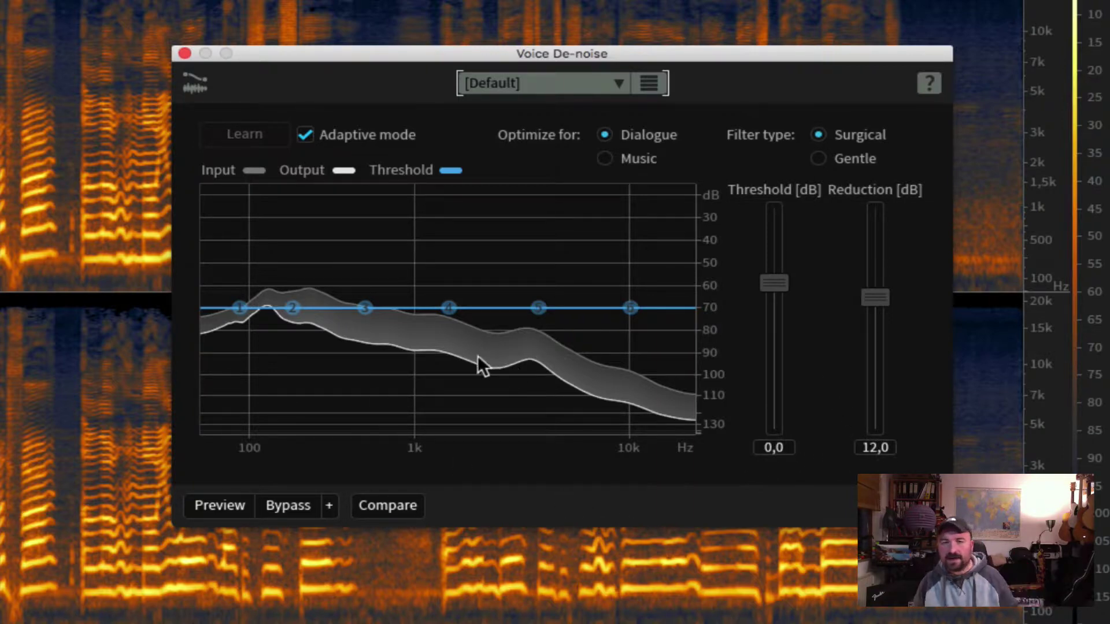
pyautogui.click(224, 505)
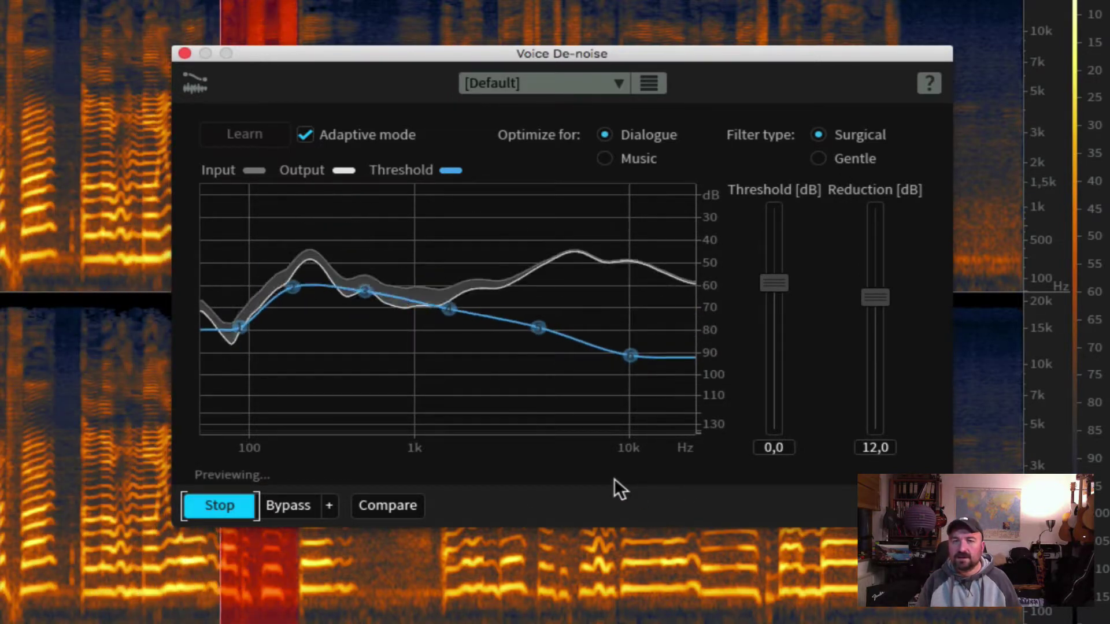
pyautogui.click(221, 506)
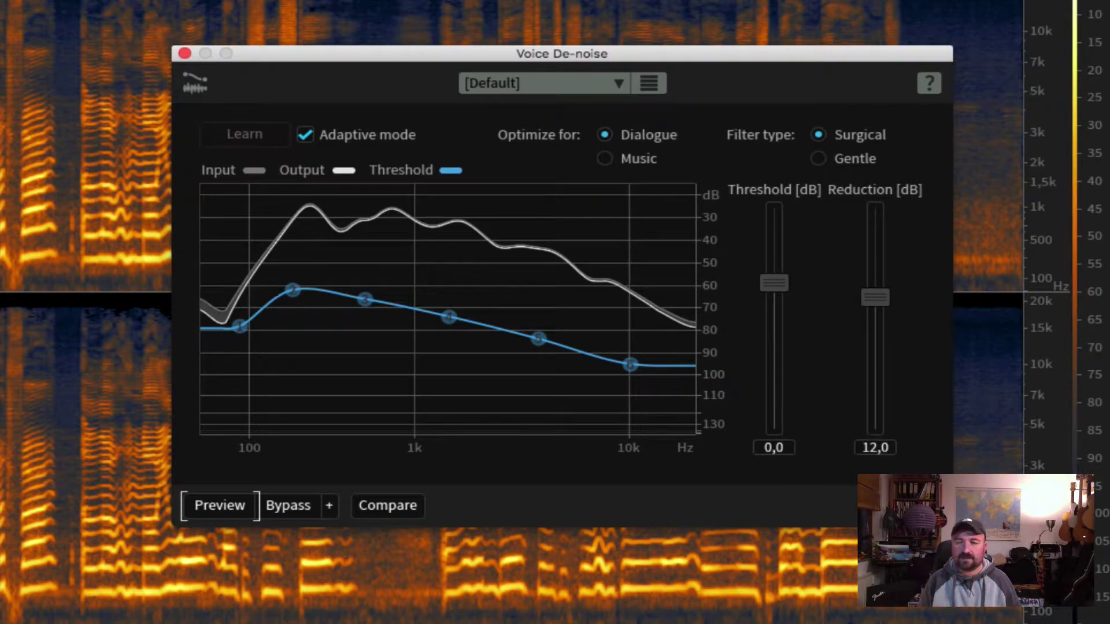
# Step: Process the whole recording with adaptive Voice De-noise, close the module window and return to the start
pyautogui.click(916, 506)
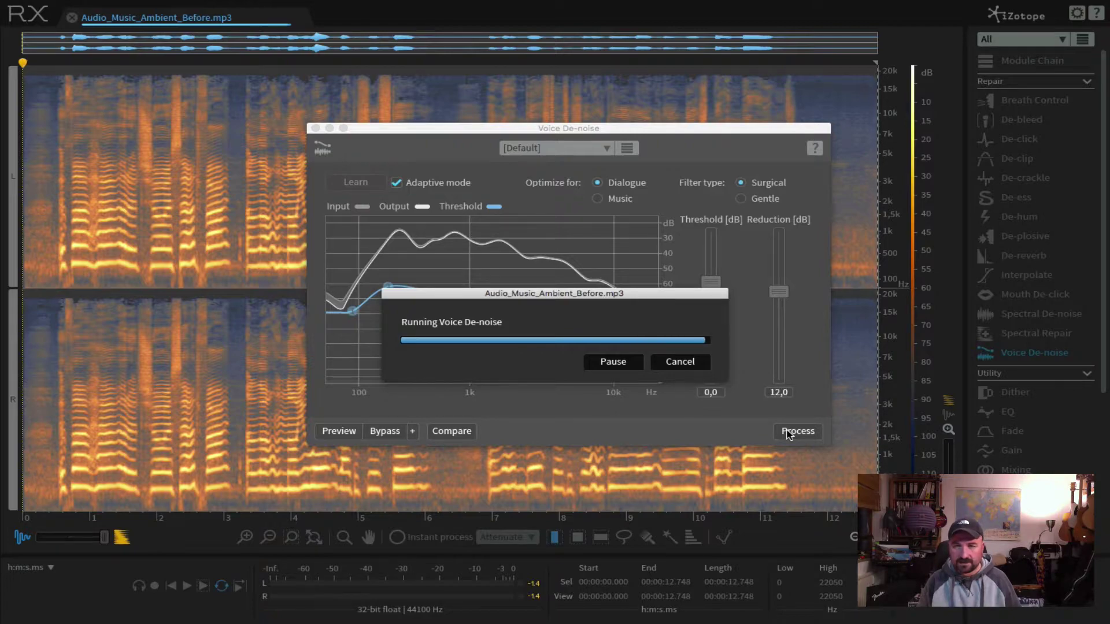
pyautogui.click(315, 128)
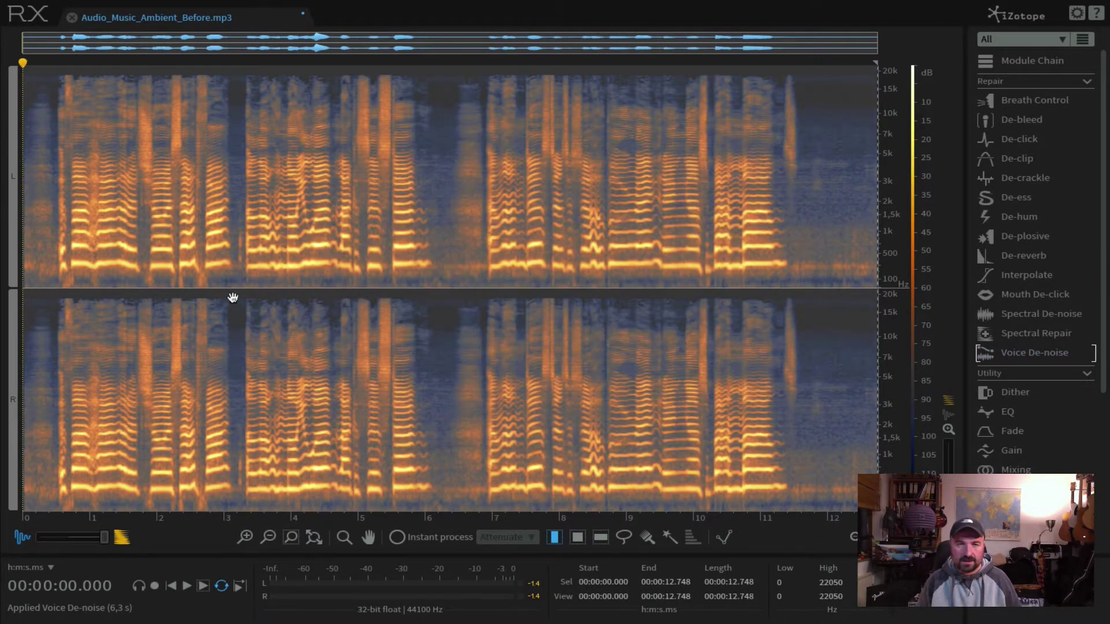
pyautogui.click(231, 282)
pyautogui.press('Home')
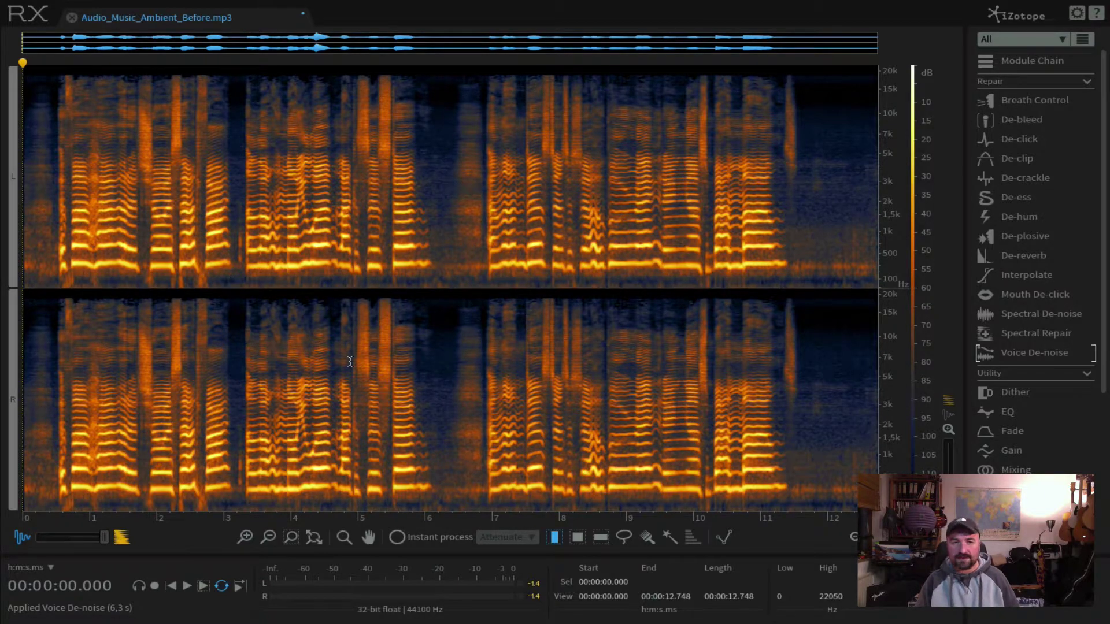
# Step: Play the adaptively processed recording, and listen separately to about 0.86 s of the closing noise section
pyautogui.press('space')
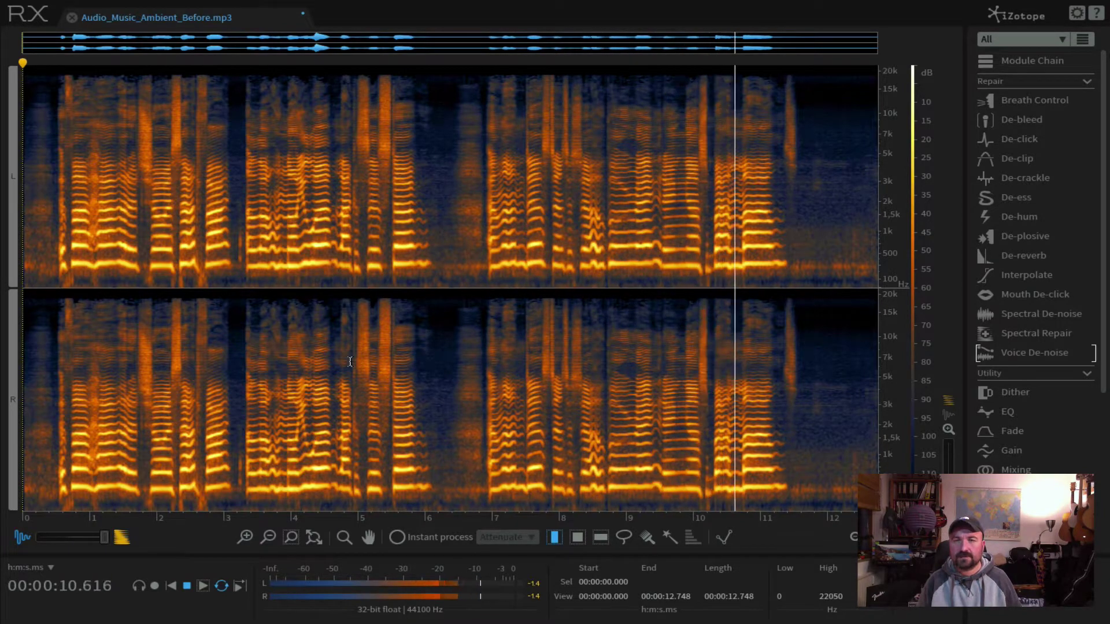
pyautogui.press('space')
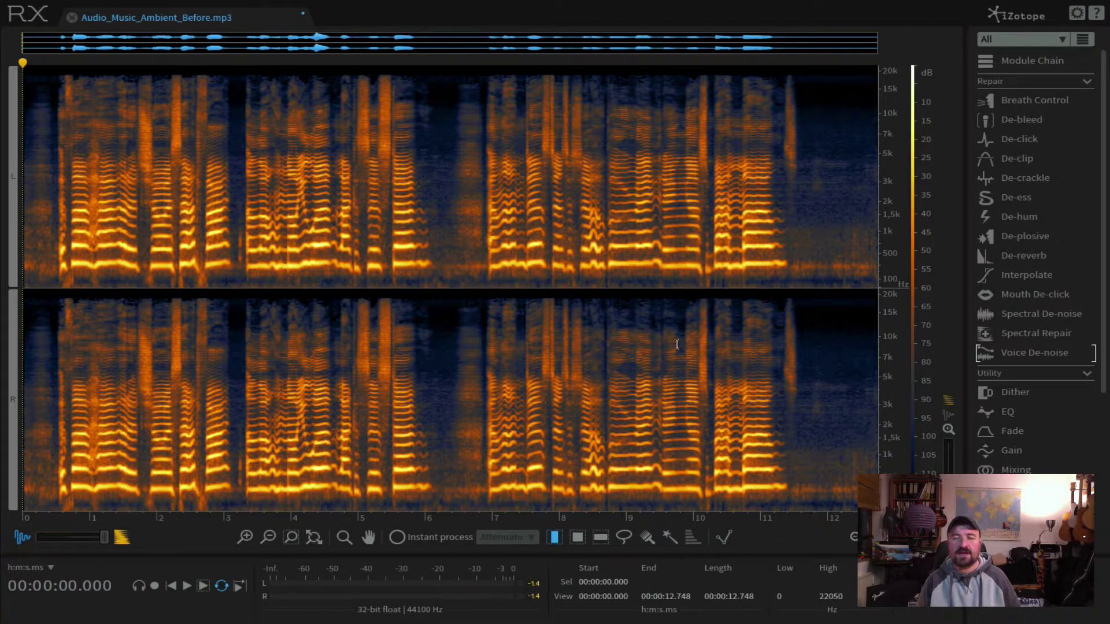
pyautogui.moveTo(871, 304); pyautogui.dragTo(813, 319)
pyautogui.press('space')
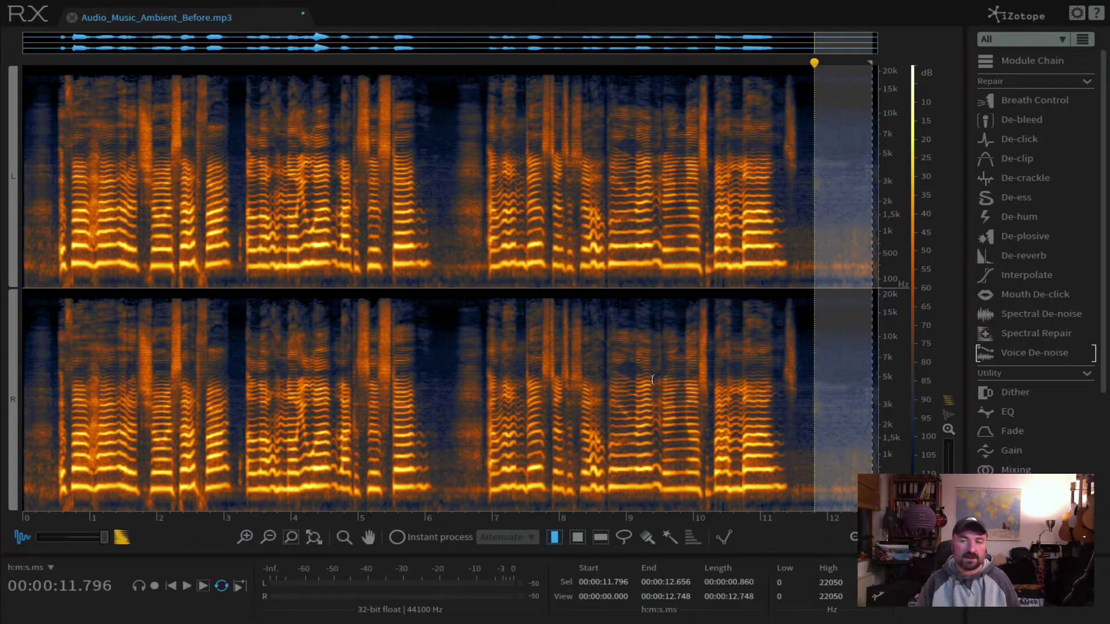
# Step: Open Spectral Repair, move its window aside and load the "Attenuate unwanted event" preset
pyautogui.click(1035, 333)
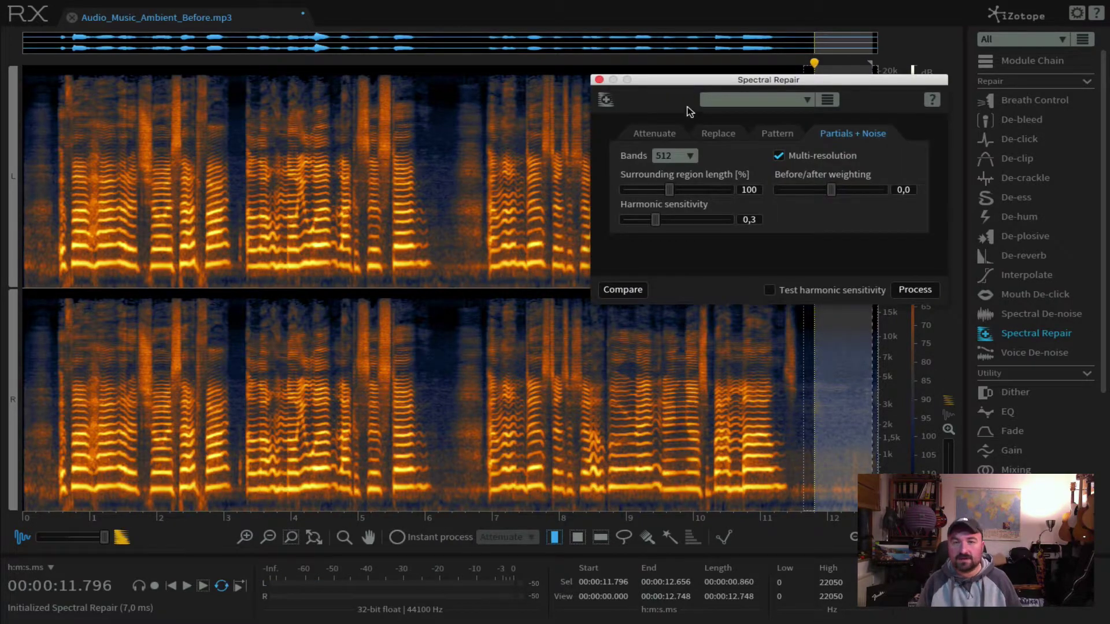
pyautogui.moveTo(681, 81); pyautogui.dragTo(513, 86)
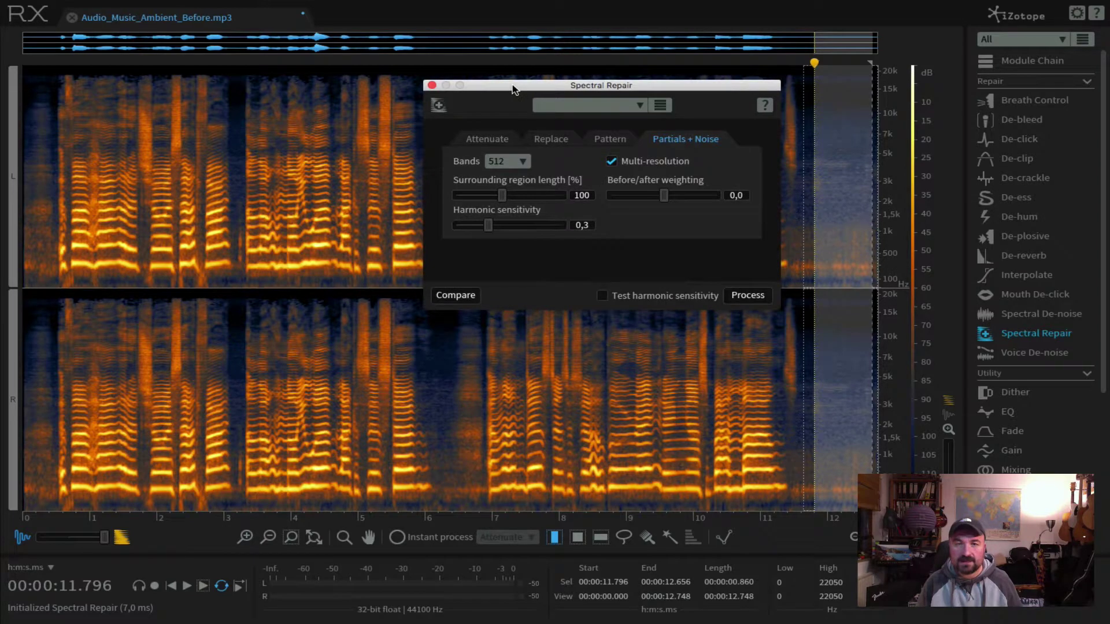
pyautogui.click(621, 114)
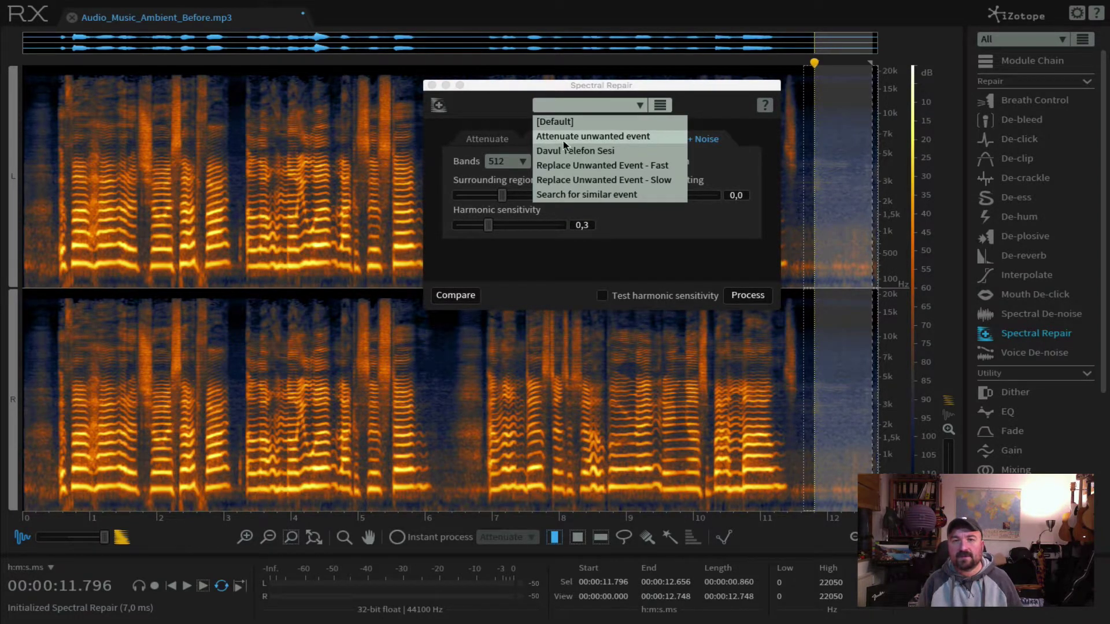
pyautogui.click(599, 137)
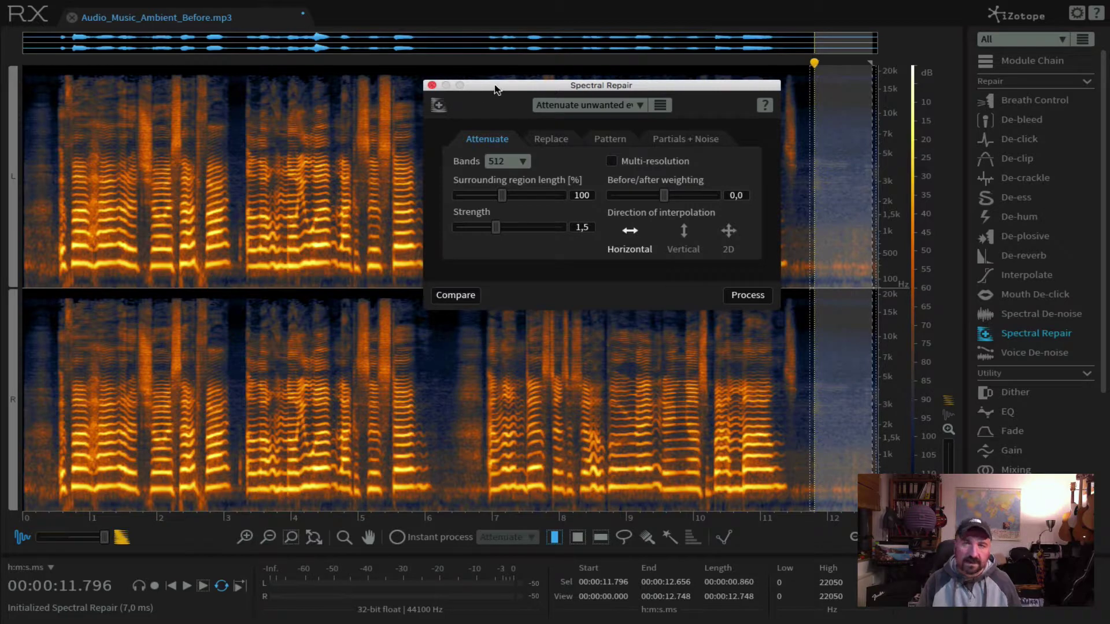
# Step: Try attenuating about 1.06 s of noise at the end of the recording with Spectral Repair
pyautogui.click(441, 346)
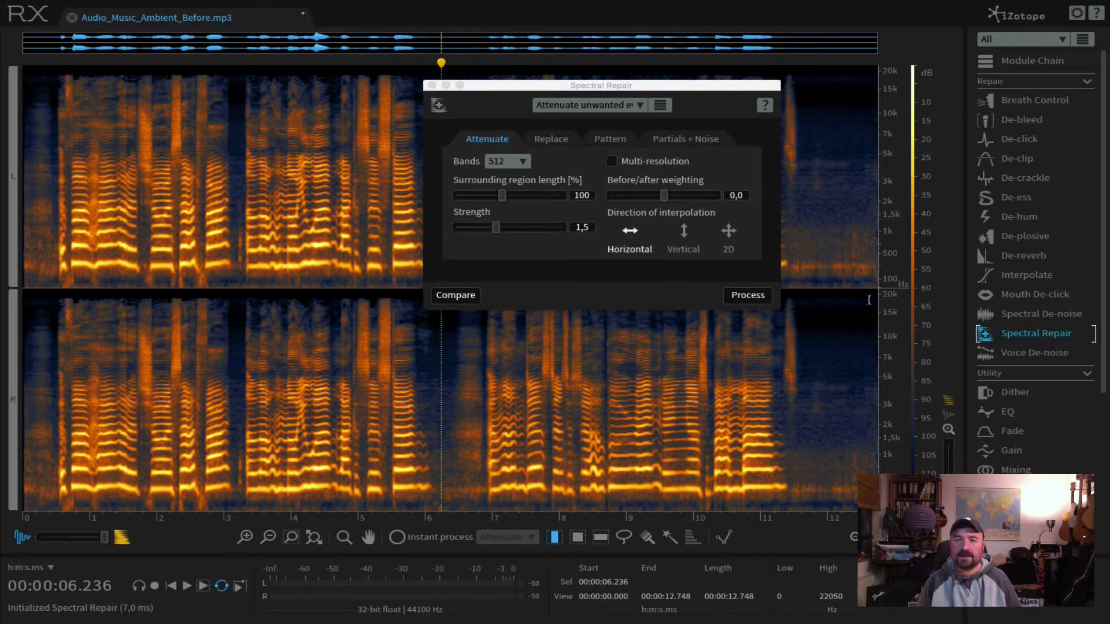
pyautogui.moveTo(805, 297); pyautogui.dragTo(875, 299)
pyautogui.click(761, 297)
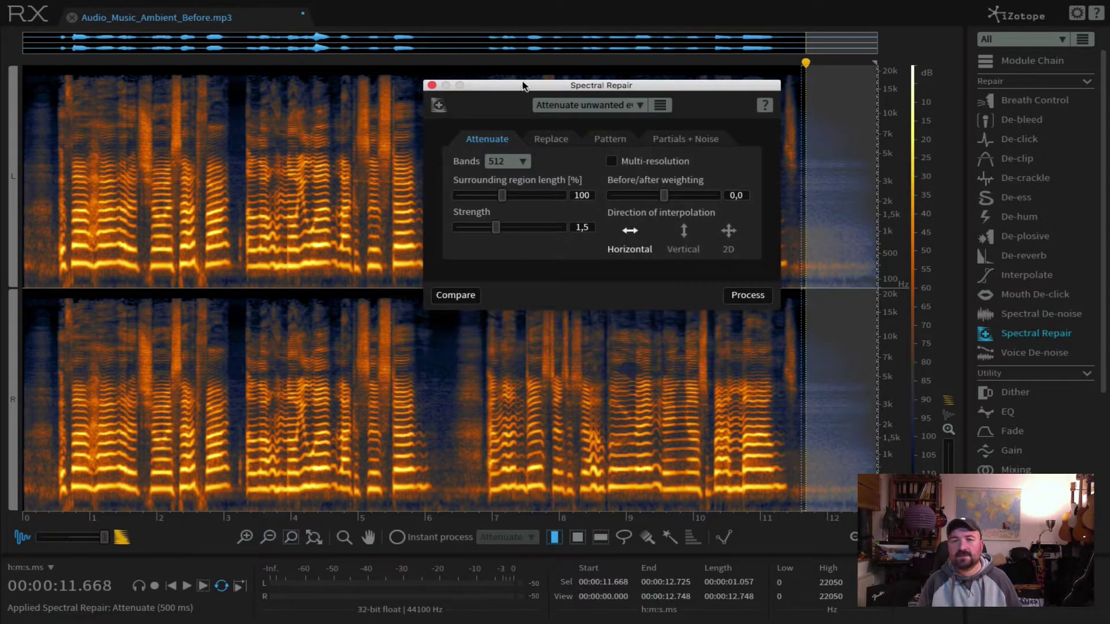
# Step: Close Spectral Repair and play the end of the recording from about 10.6 s
pyautogui.click(432, 85)
pyautogui.click(733, 239)
pyautogui.press('space')
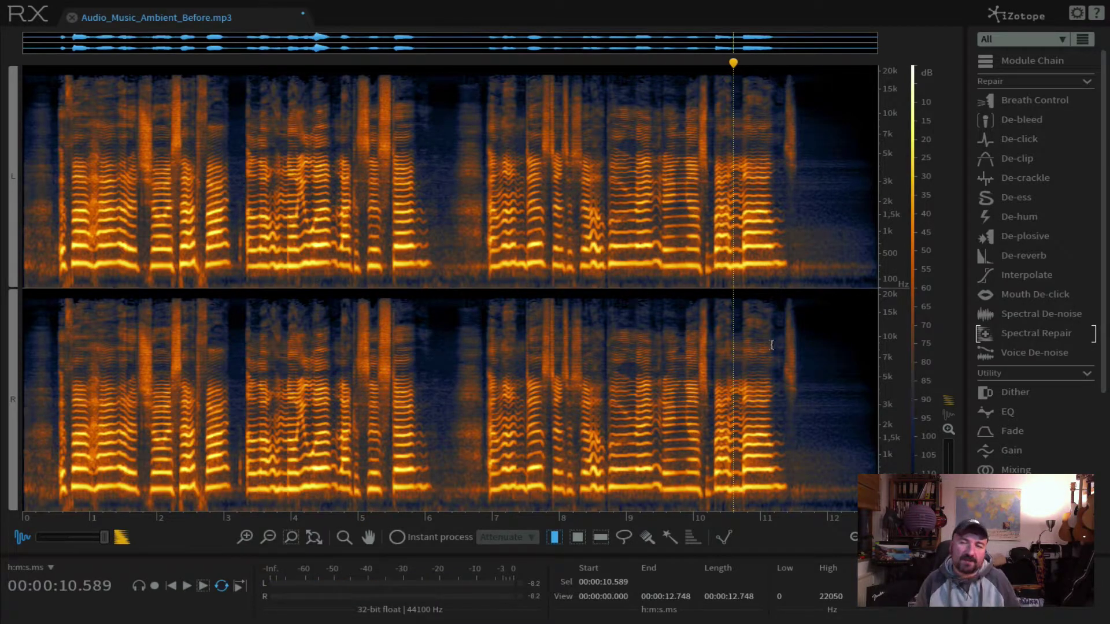
# Step: Select about 1.06 s of closing noise, open Spectral De-noise to view its settings, and reposition its window
pyautogui.moveTo(805, 347); pyautogui.dragTo(878, 350)
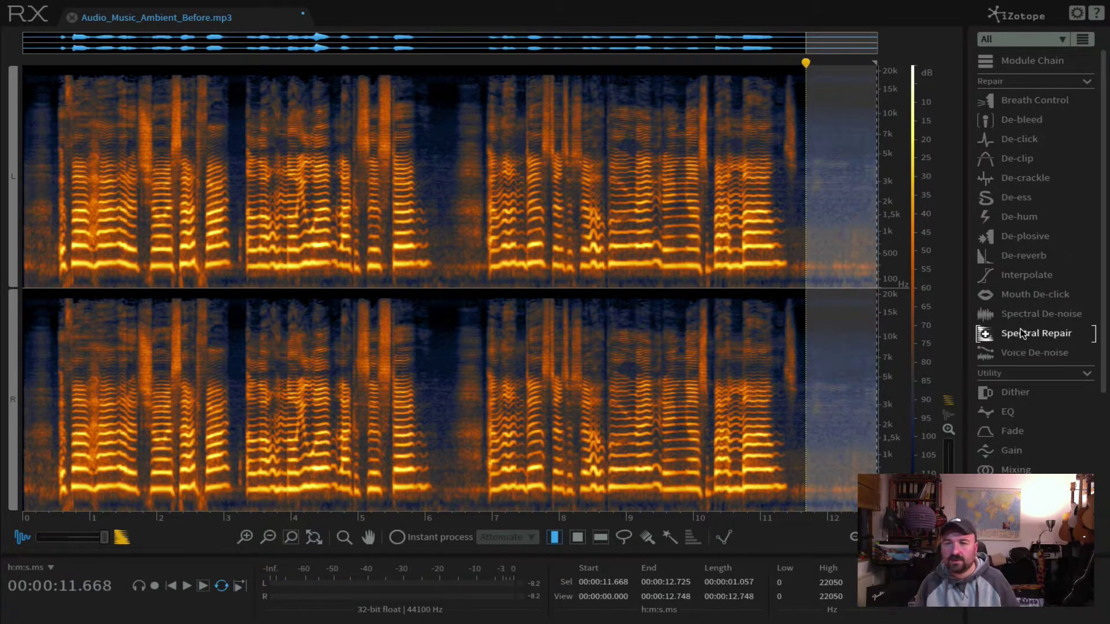
pyautogui.click(1040, 314)
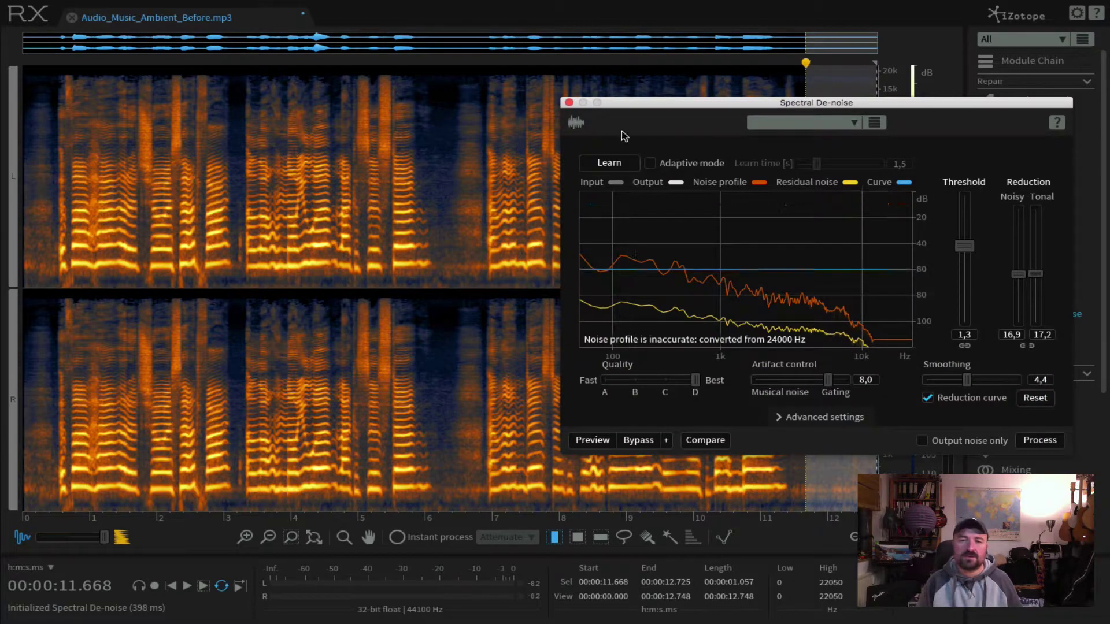
pyautogui.moveTo(655, 106); pyautogui.dragTo(528, 260)
pyautogui.click(558, 158)
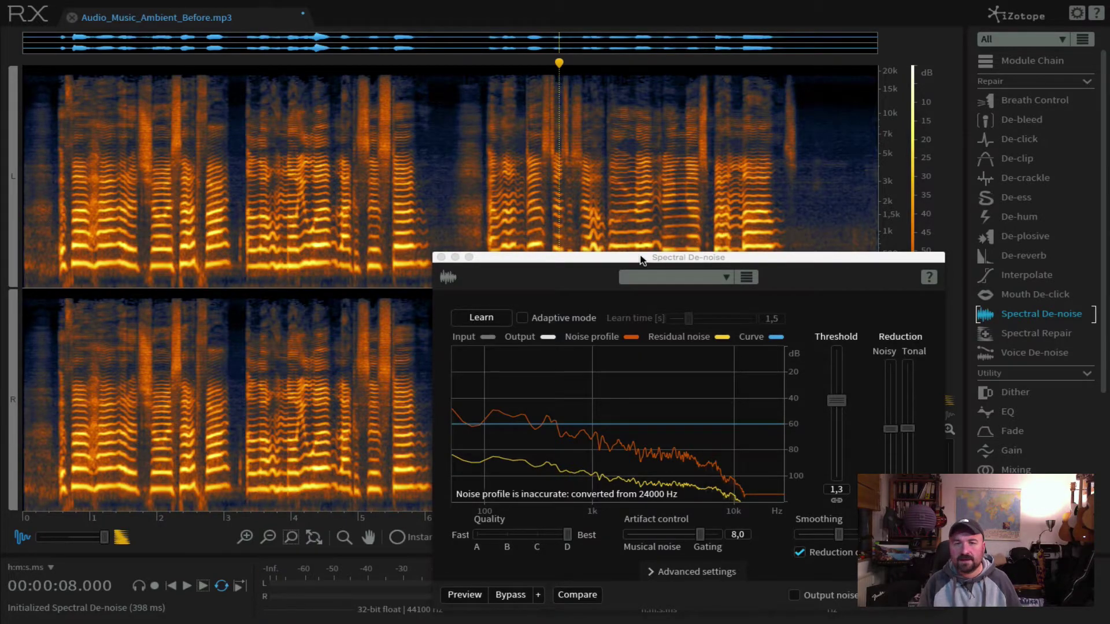
pyautogui.moveTo(642, 260); pyautogui.dragTo(333, 109)
# Step: Reopen Voice De-noise, and set the threshold to 3.5 dB and the reduction to 17.5 dB with the help of a preview
pyautogui.click(1028, 354)
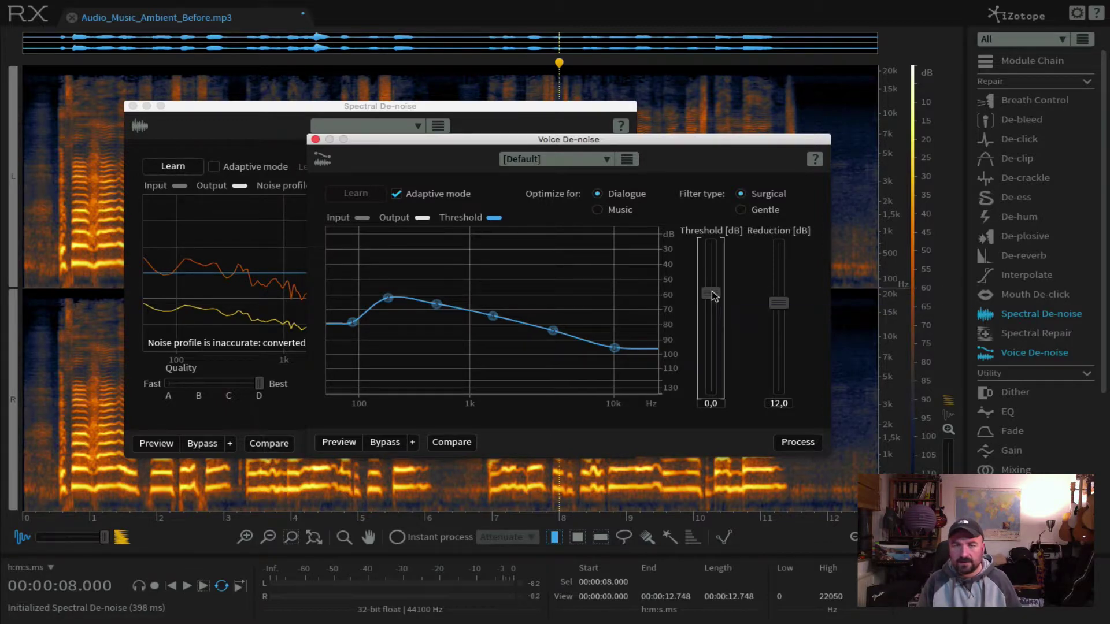
pyautogui.moveTo(711, 292); pyautogui.dragTo(711, 276)
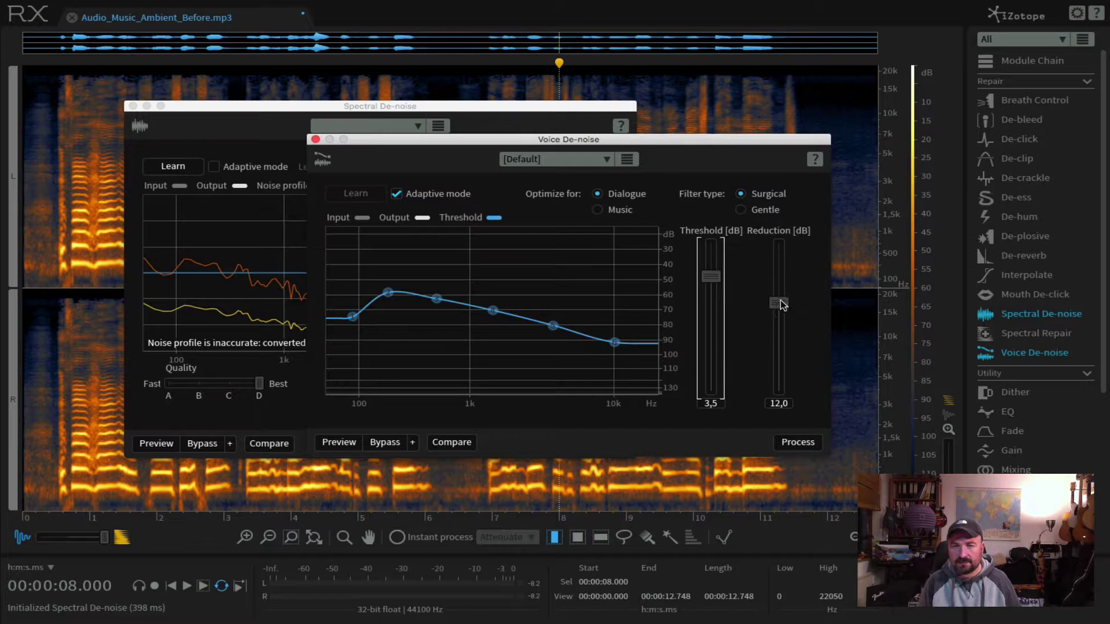
pyautogui.moveTo(778, 304); pyautogui.dragTo(780, 279)
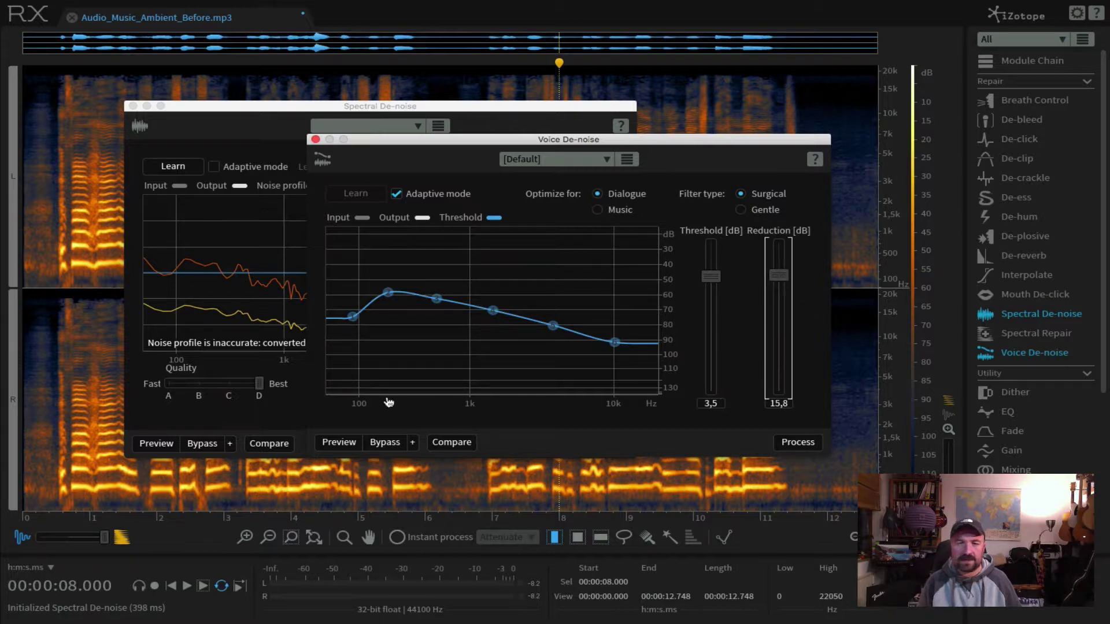
pyautogui.click(339, 443)
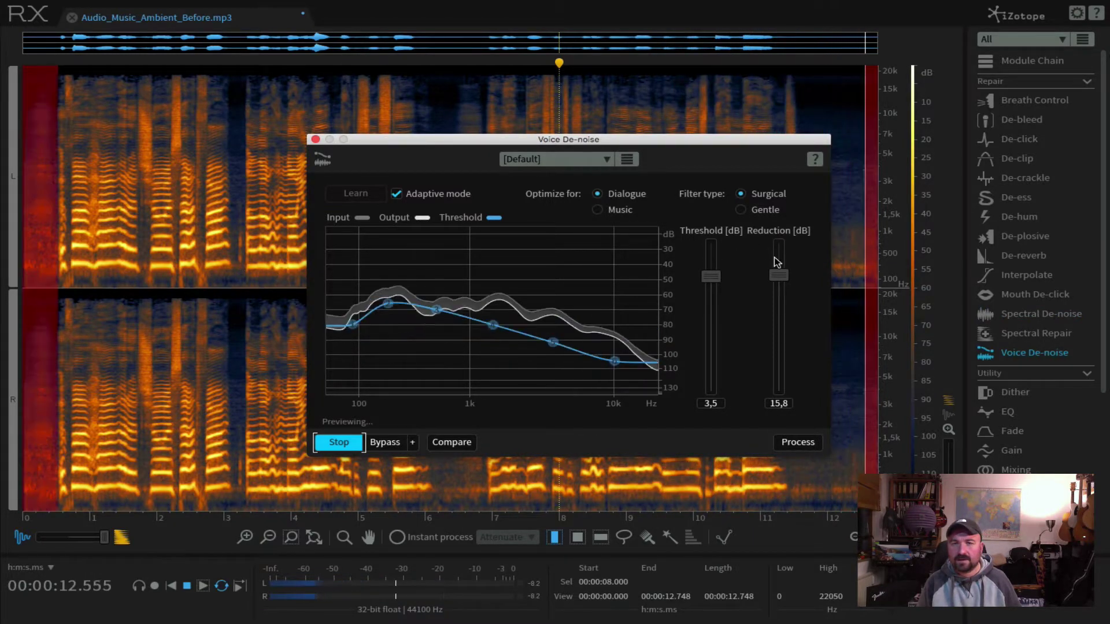
pyautogui.moveTo(779, 275); pyautogui.dragTo(783, 267)
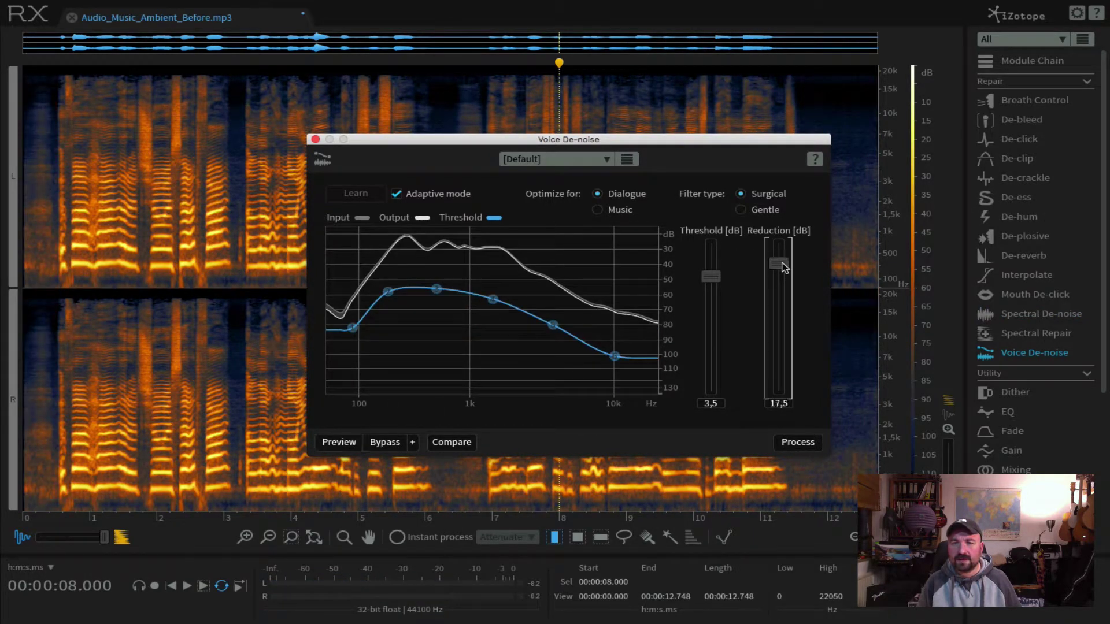
# Step: Play the end of the recording from about 10.2 s, moving the Voice De-noise window clear of the spectrogram
pyautogui.click(265, 255)
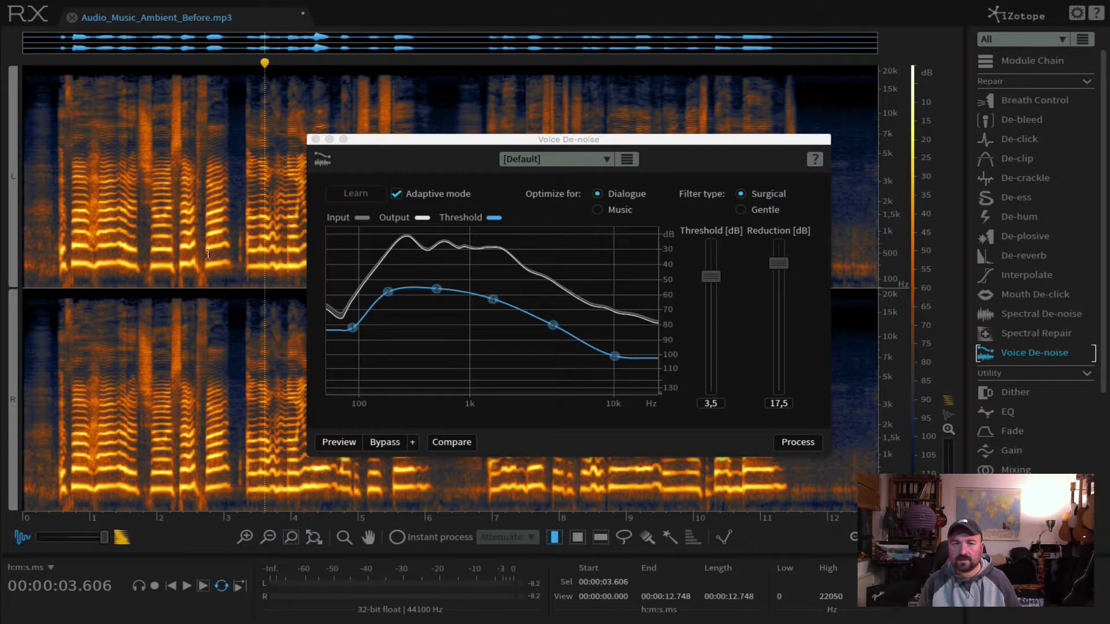
pyautogui.click(759, 108)
pyautogui.press('space')
pyautogui.click(855, 286)
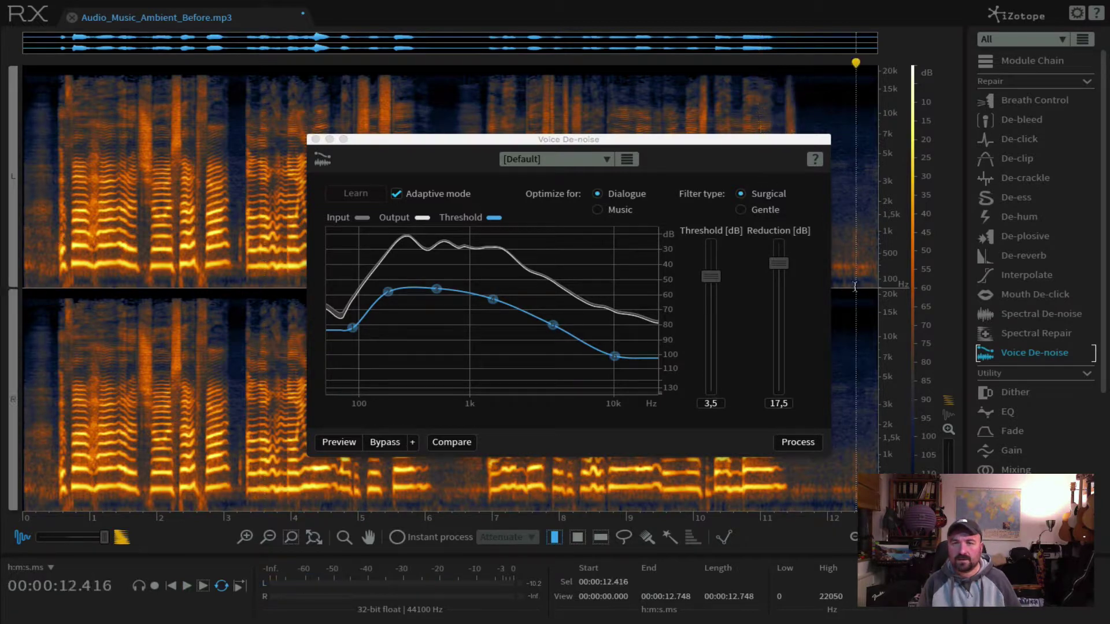
pyautogui.moveTo(699, 144); pyautogui.dragTo(673, 242)
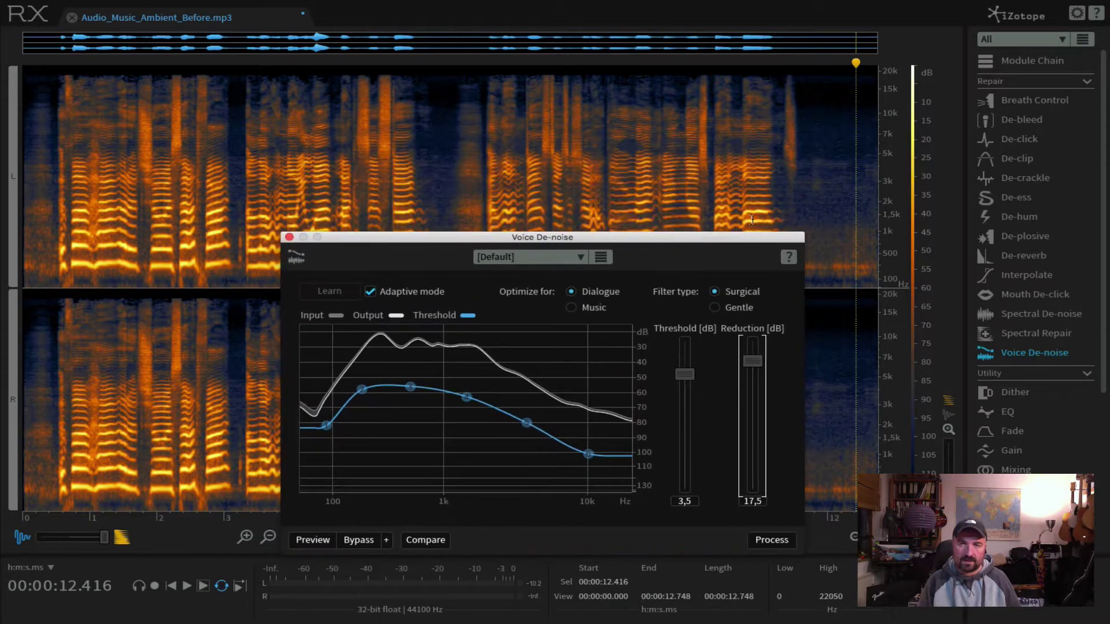
pyautogui.click(704, 188)
pyautogui.press('space')
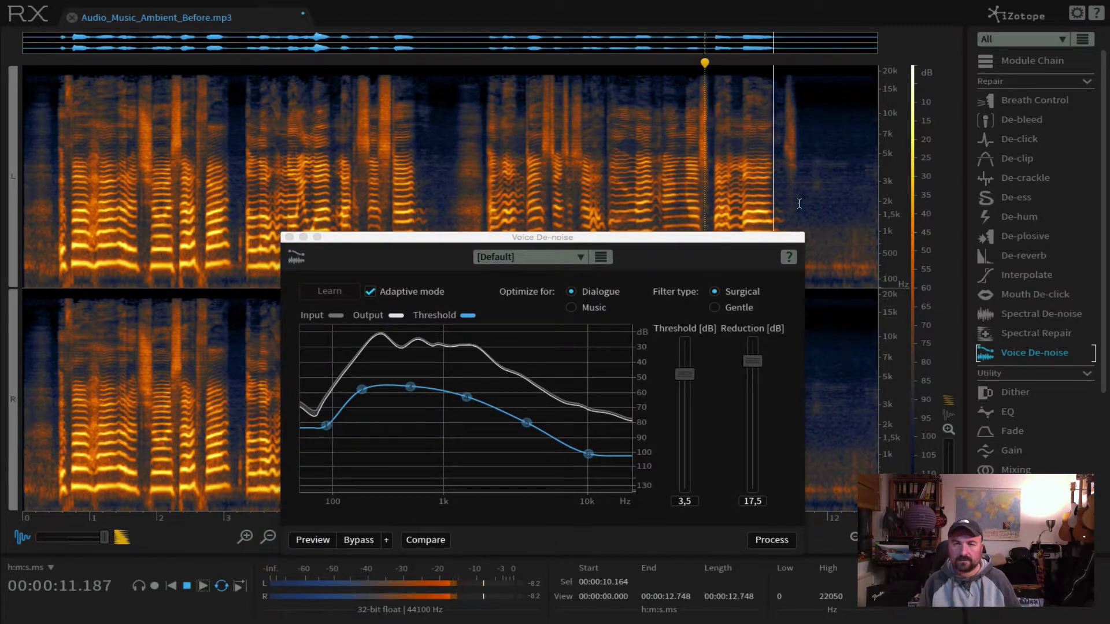
pyautogui.moveTo(664, 238); pyautogui.dragTo(657, 154)
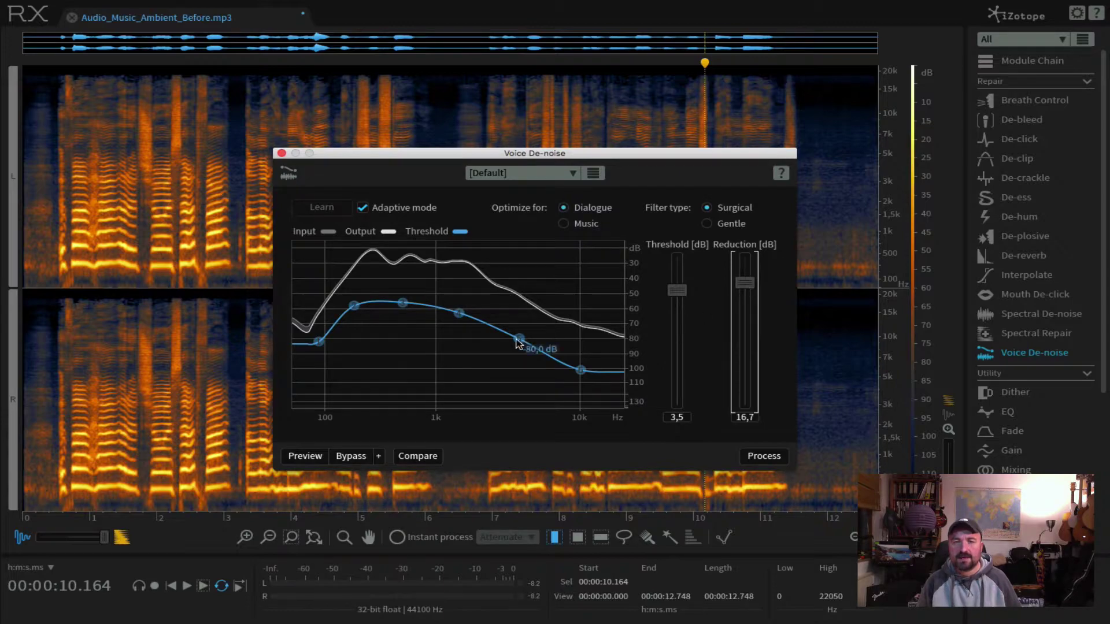
# Step: Close Voice De-noise, open Spectral De-noise, and learn a noise profile from about 0.98 s of closing noise
pyautogui.click(281, 153)
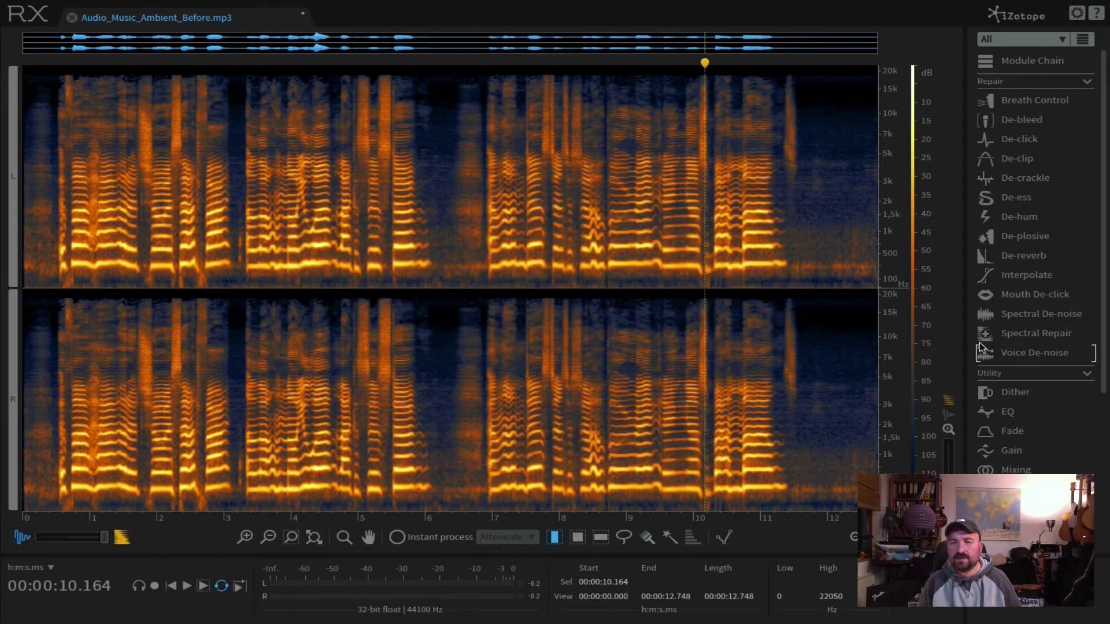
pyautogui.click(1051, 314)
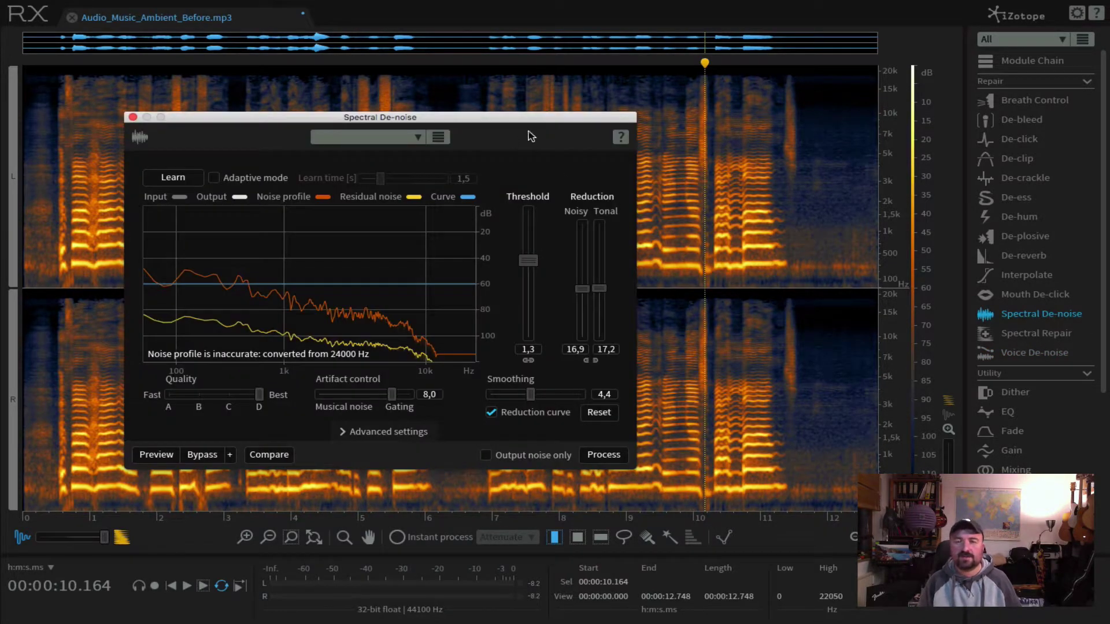
pyautogui.moveTo(523, 122); pyautogui.dragTo(528, 131)
pyautogui.moveTo(811, 302); pyautogui.dragTo(877, 302)
pyautogui.click(176, 187)
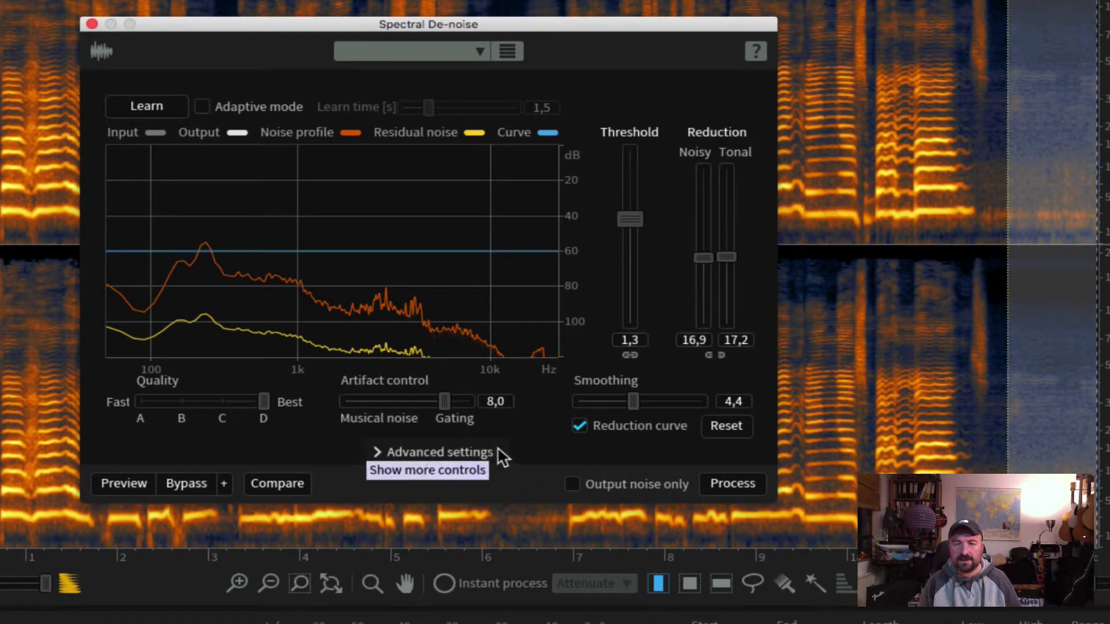
# Step: Preview the noise reduction on the selected closing noise, and reposition the Spectral De-noise window with Output noise only enabled
pyautogui.click(122, 483)
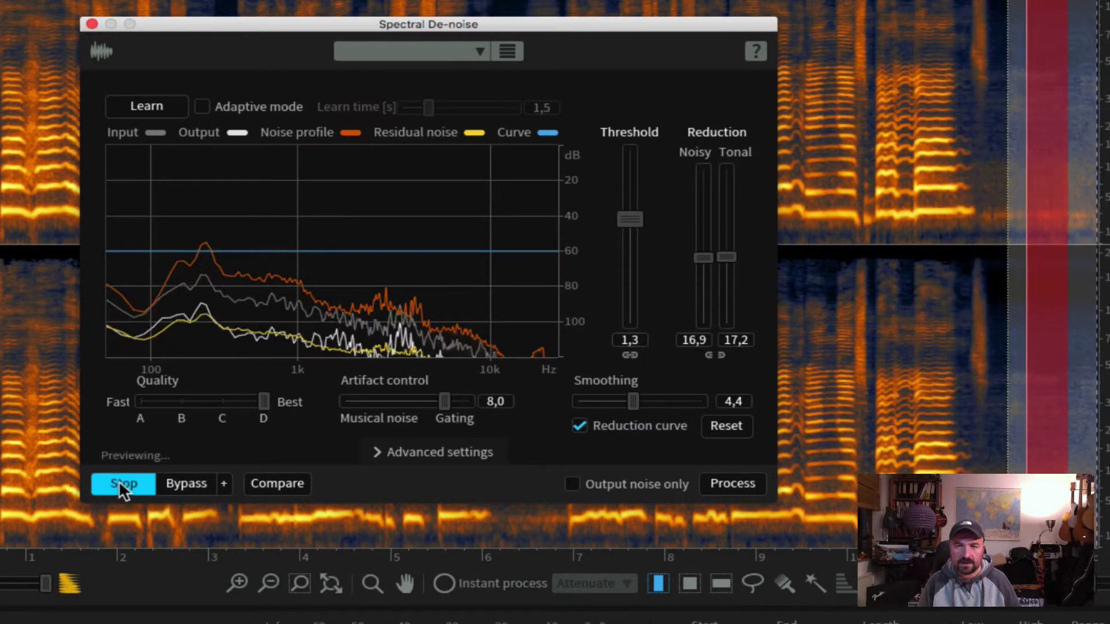
pyautogui.click(123, 483)
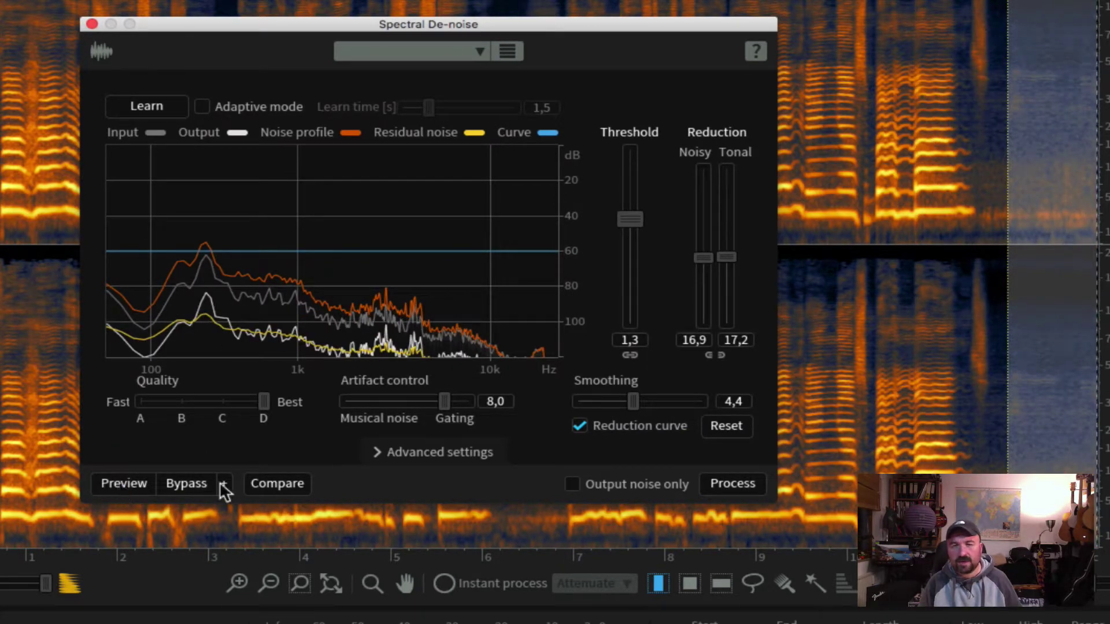
pyautogui.moveTo(300, 26); pyautogui.dragTo(403, 28)
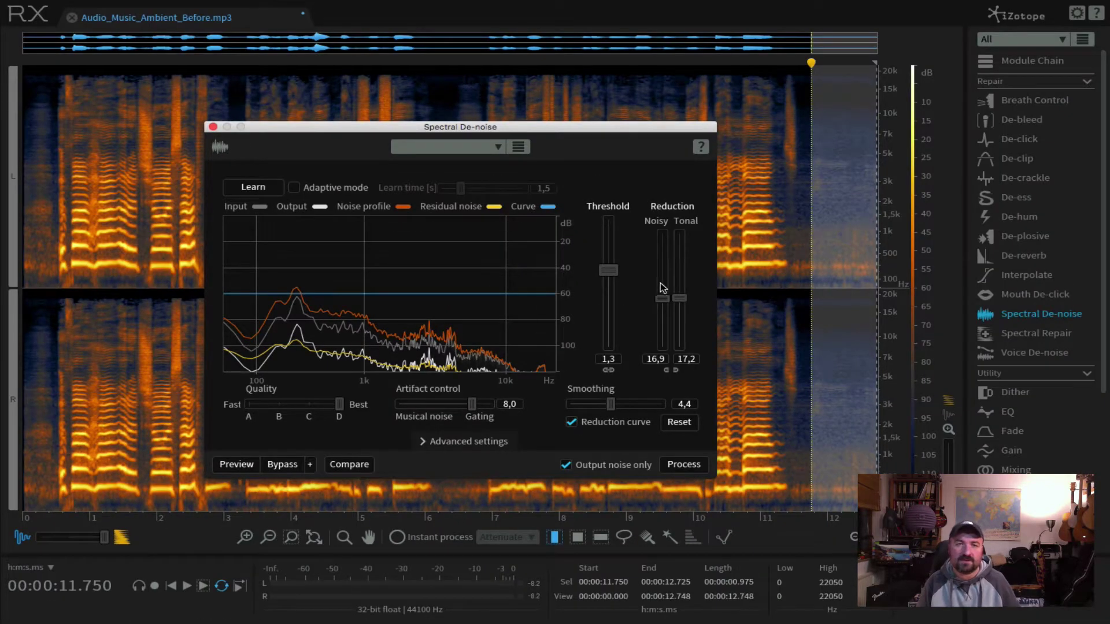
# Step: Preview only the noise that Spectral De-noise removes, playing from the start of the recording
pyautogui.click(169, 264)
pyautogui.press('Home')
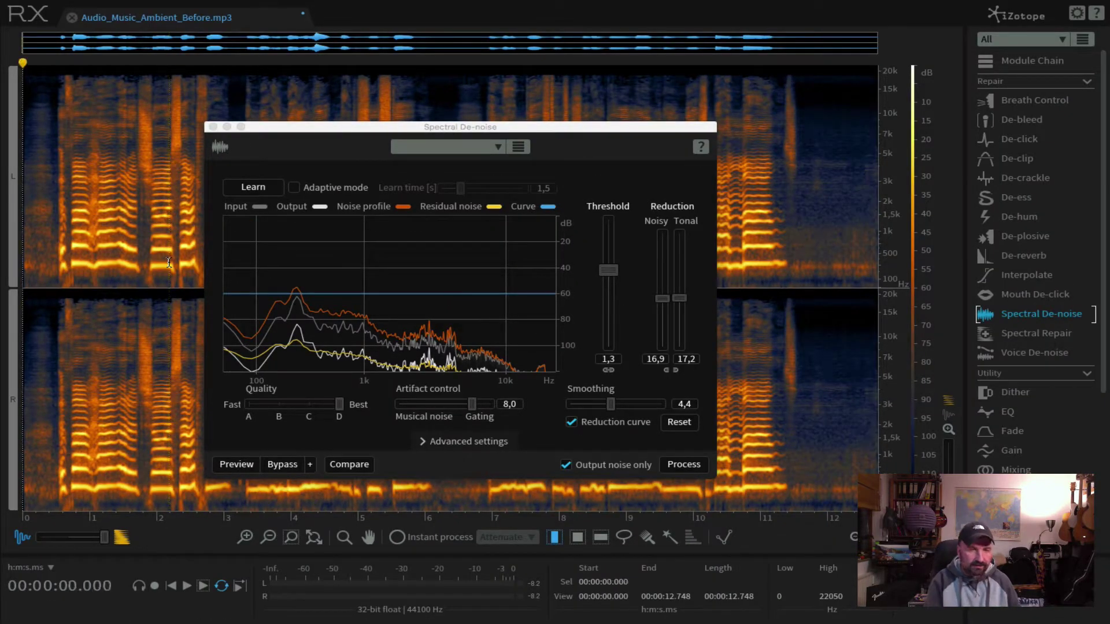
pyautogui.click(251, 470)
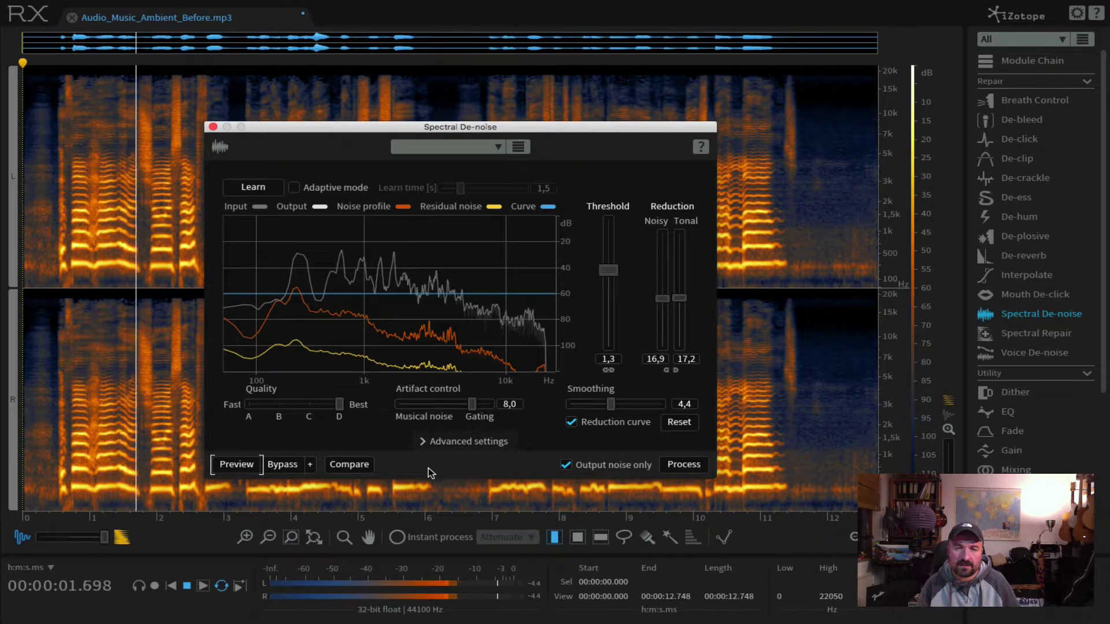
pyautogui.click(236, 464)
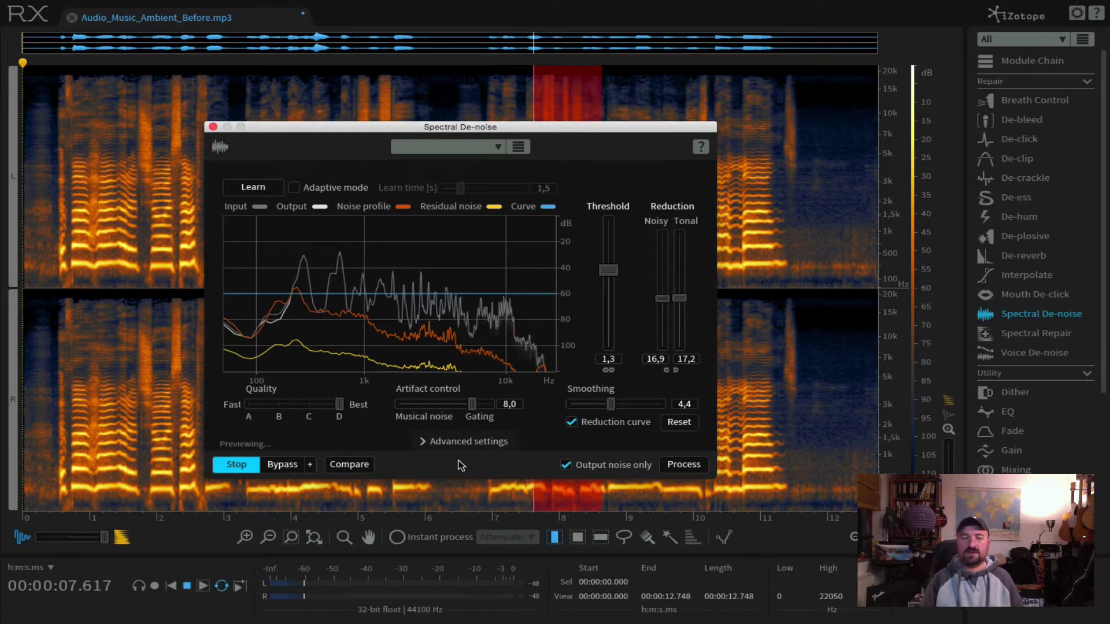
pyautogui.press('space')
# Step: Turn off Output noise only, select the entire recording, and process it with Spectral De-noise
pyautogui.click(566, 464)
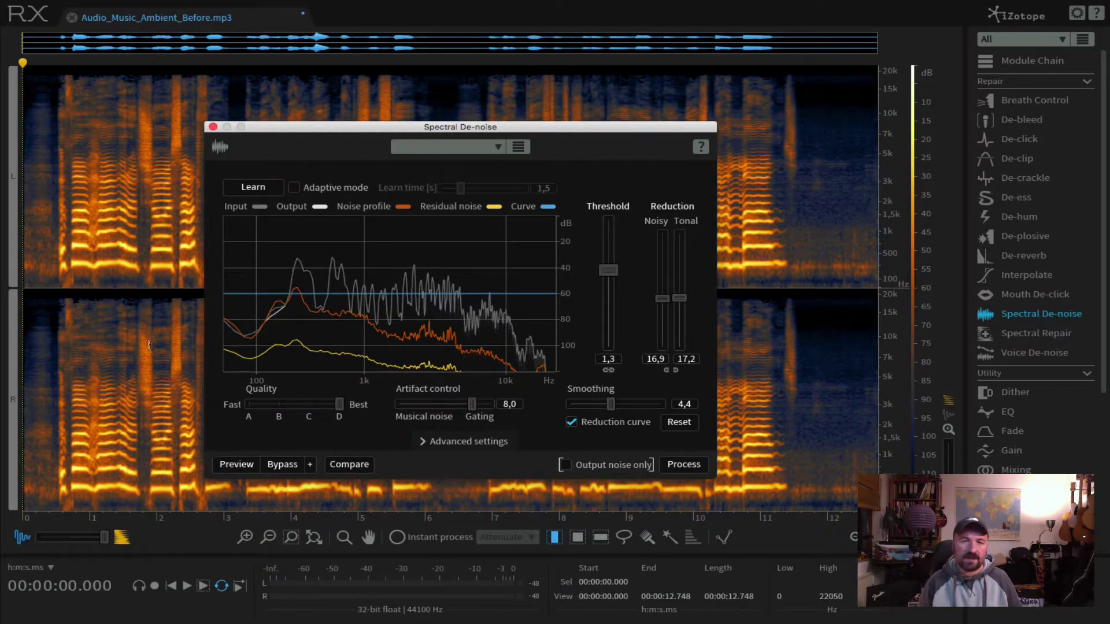
pyautogui.click(149, 346)
pyautogui.click(125, 299)
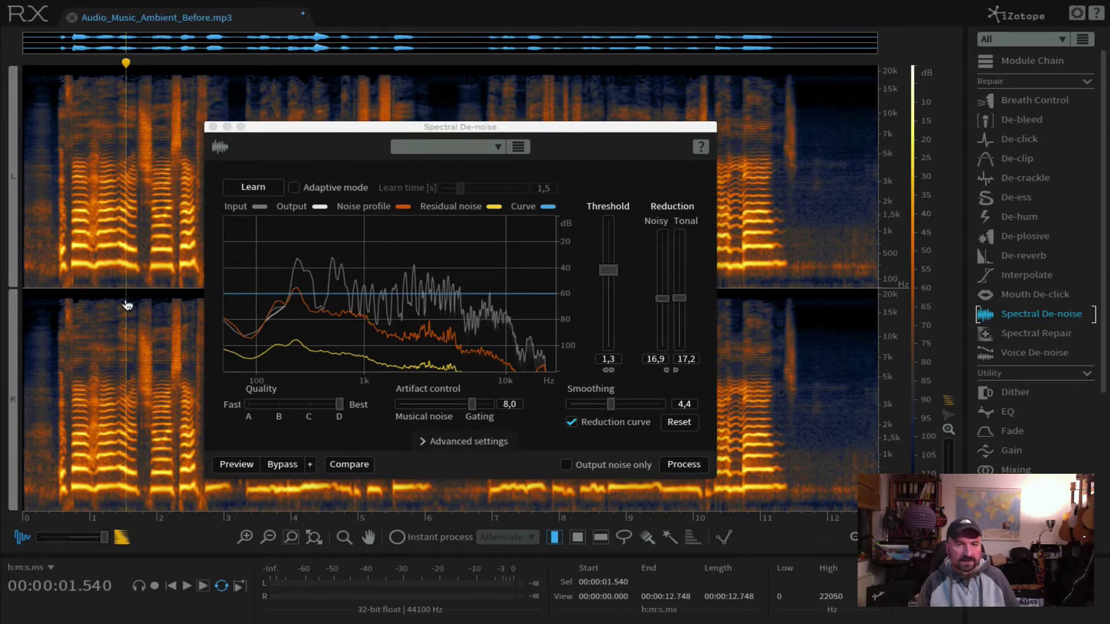
pyautogui.hotkey('ctrl', 'a')
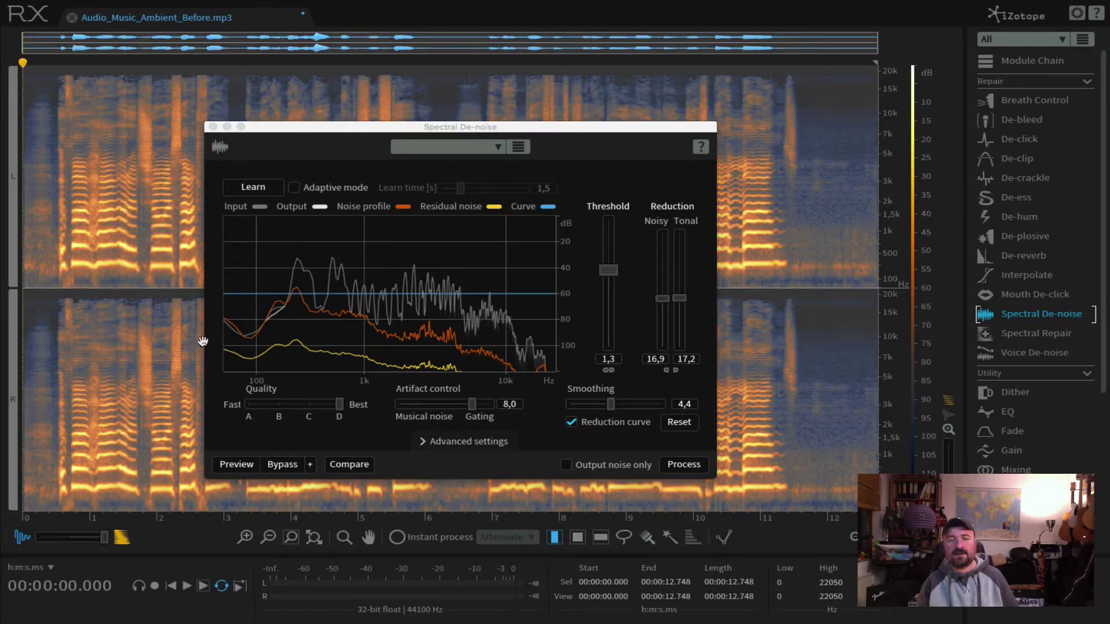
pyautogui.click(696, 467)
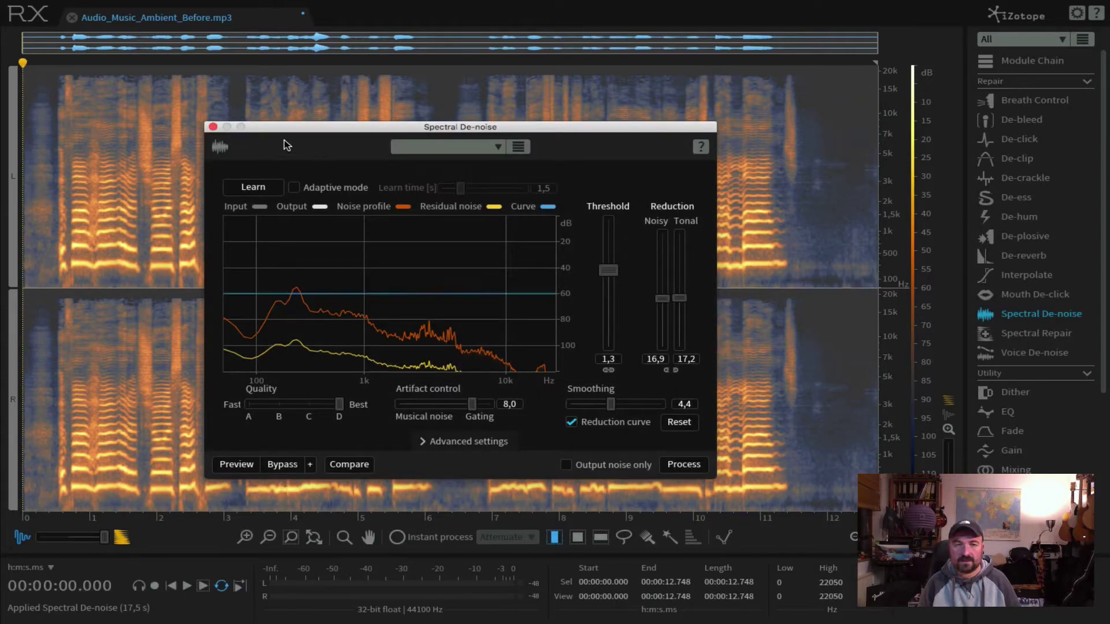
# Step: Close Spectral De-noise and play the processed recording from the beginning
pyautogui.click(213, 127)
pyautogui.click(783, 279)
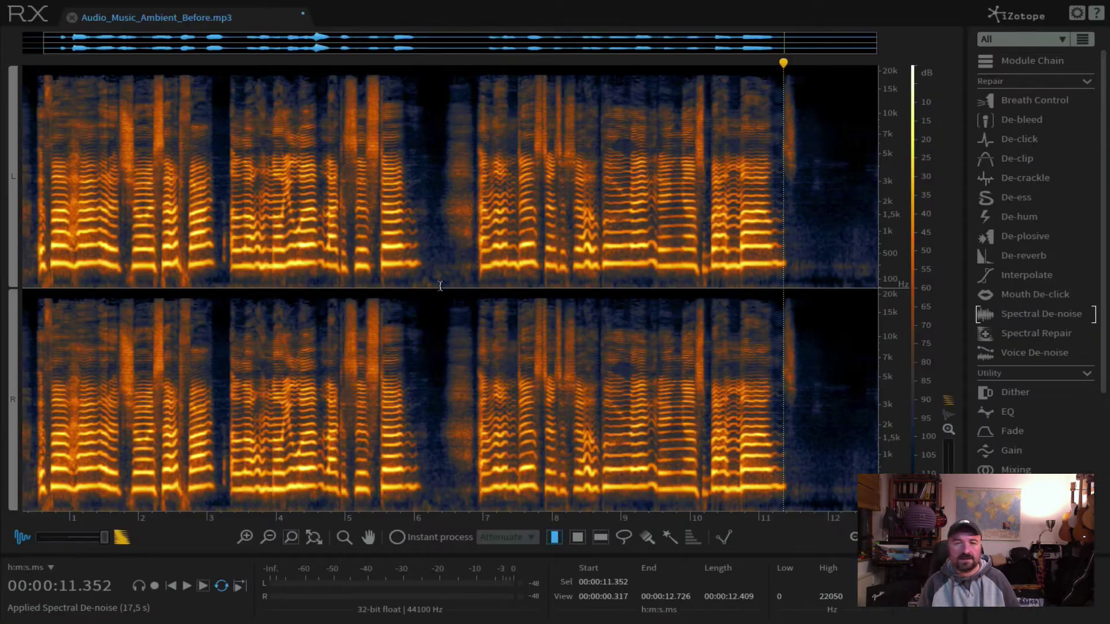
pyautogui.click(100, 272)
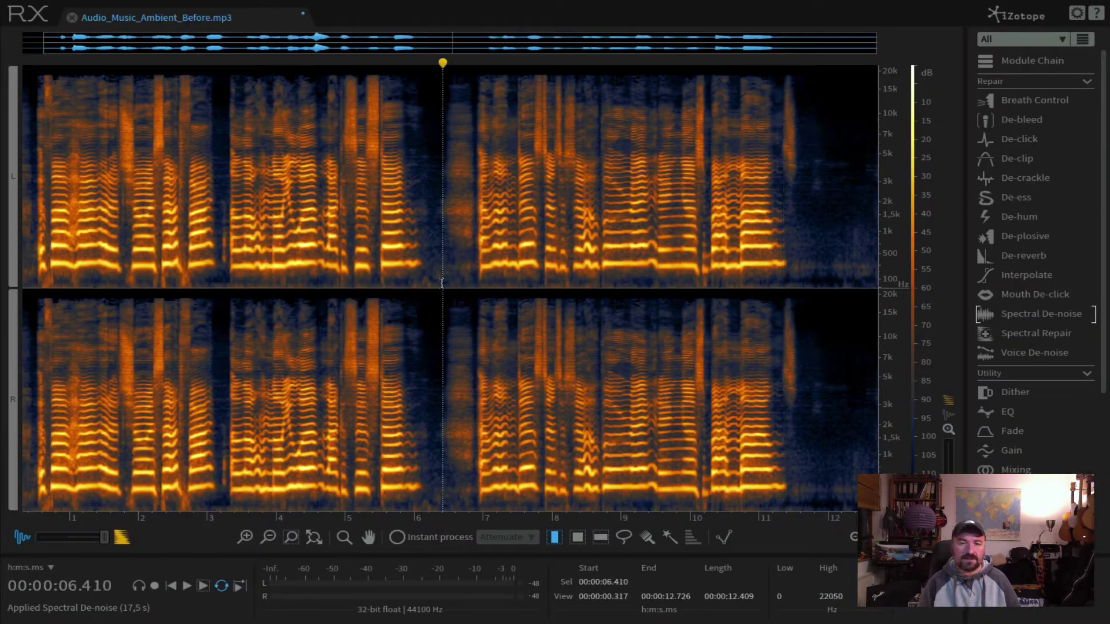
pyautogui.press('Home')
pyautogui.press('space')
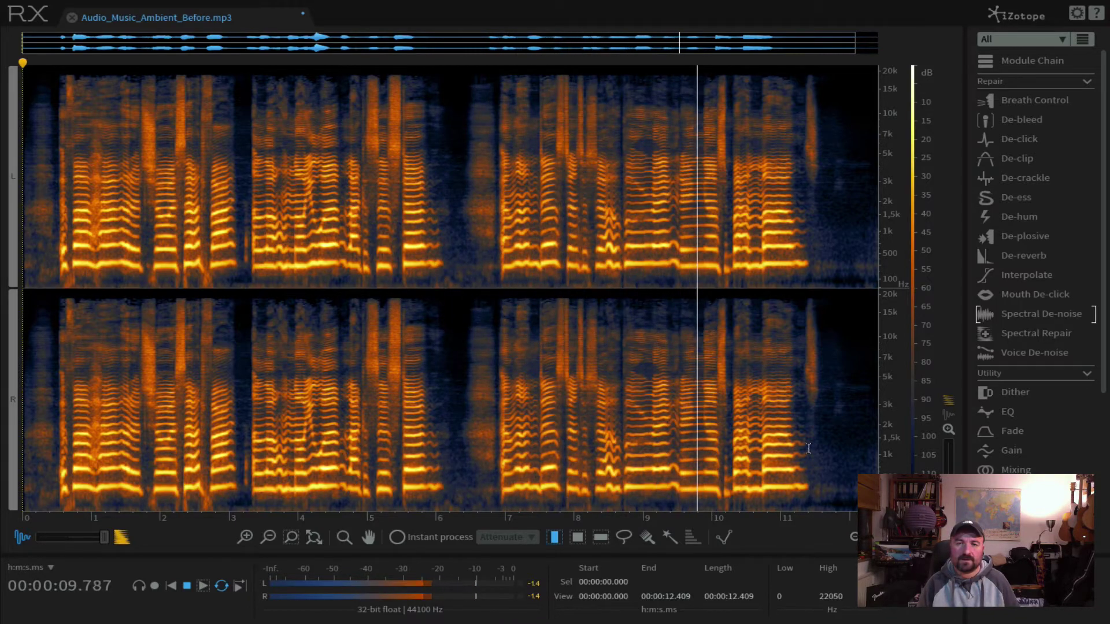
pyautogui.press('space')
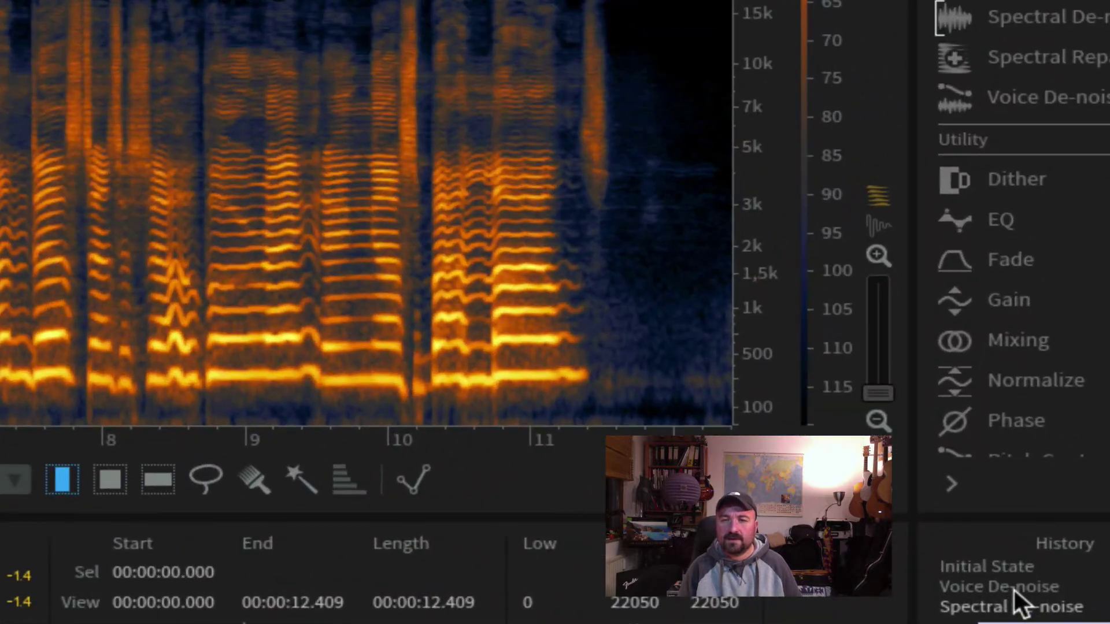
# Step: Compare the Voice De-noise and Spectral De-noise history states in the spectrogram, ending on the Spectral De-noise state
pyautogui.click(1013, 589)
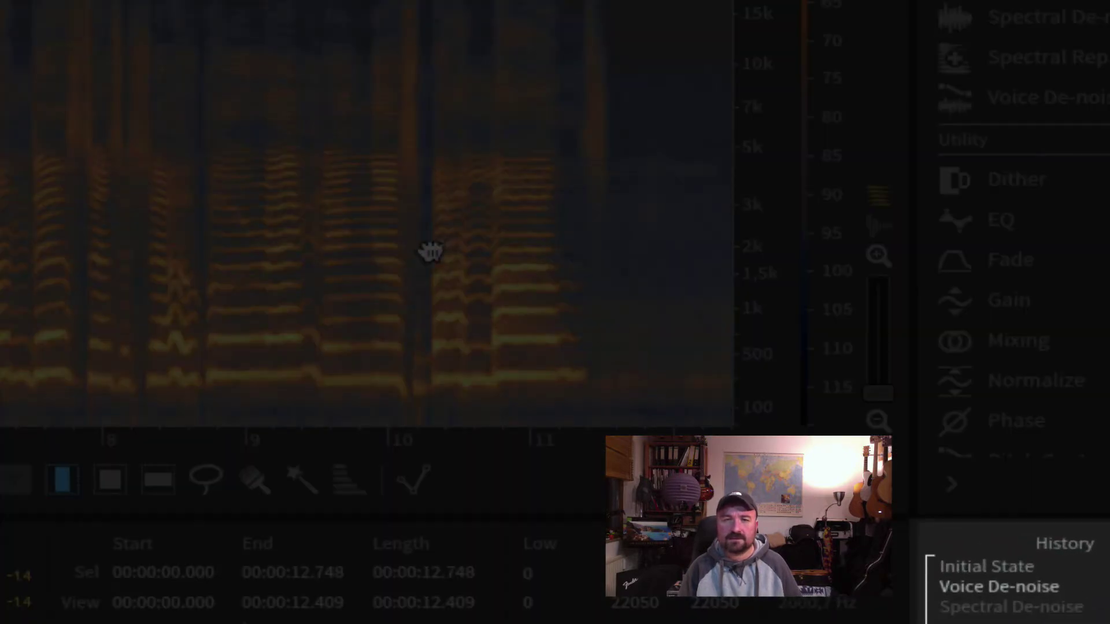
pyautogui.click(428, 246)
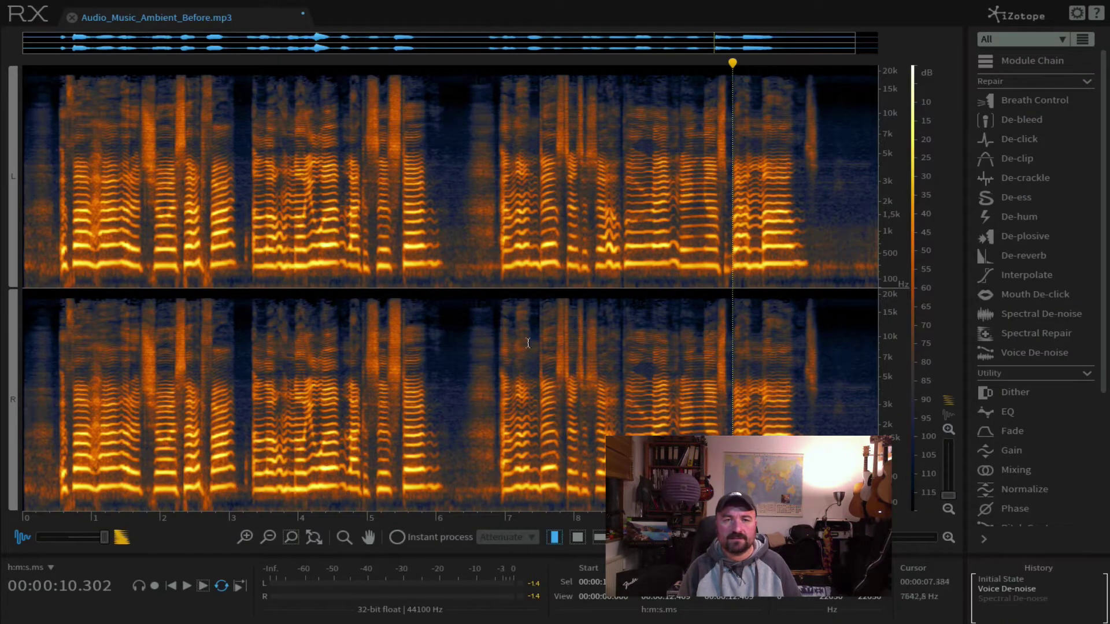
pyautogui.click(955, 587)
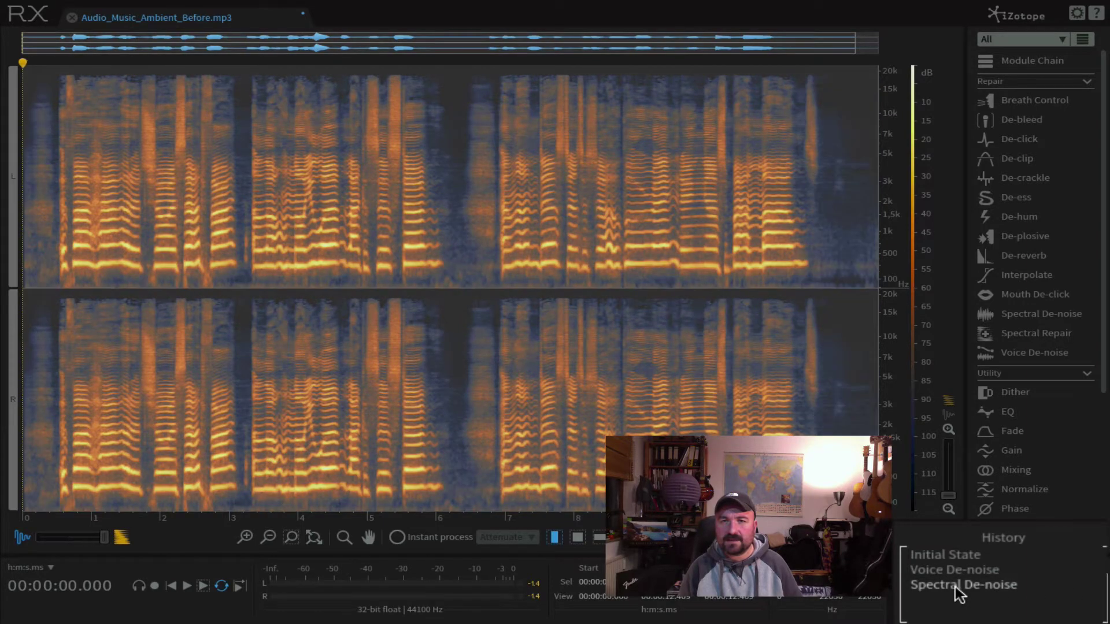
pyautogui.click(962, 584)
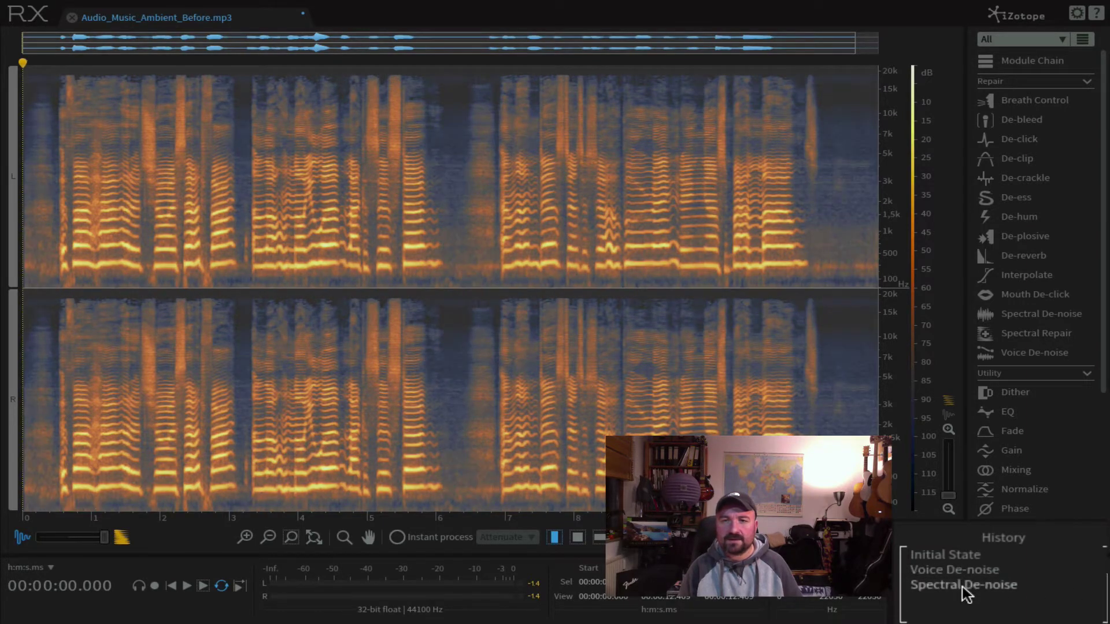
pyautogui.click(966, 571)
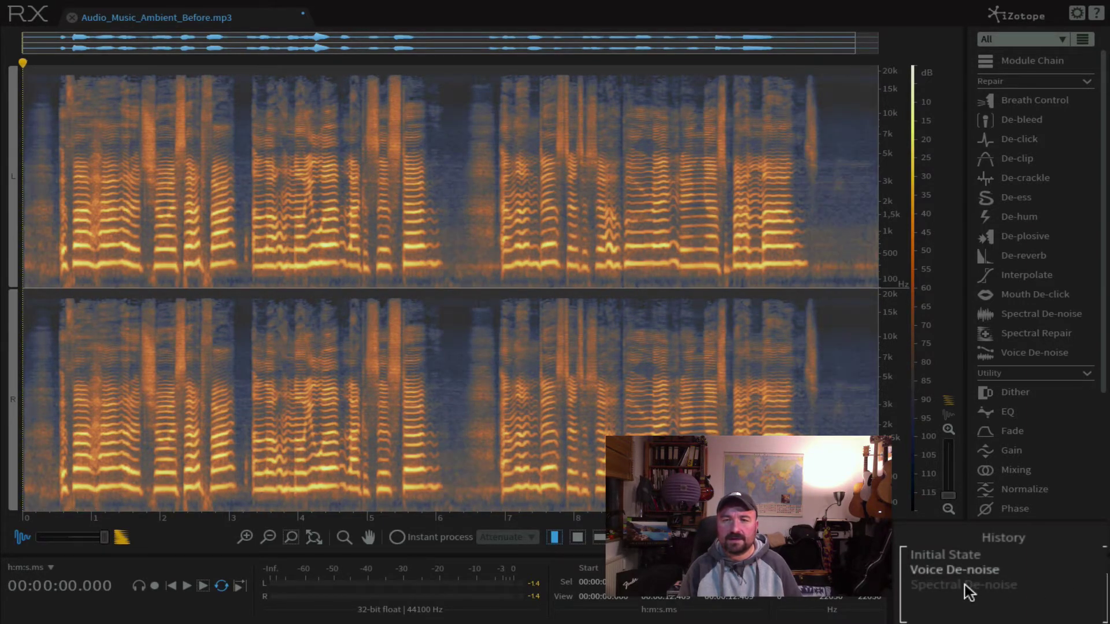
pyautogui.click(965, 584)
pyautogui.click(958, 571)
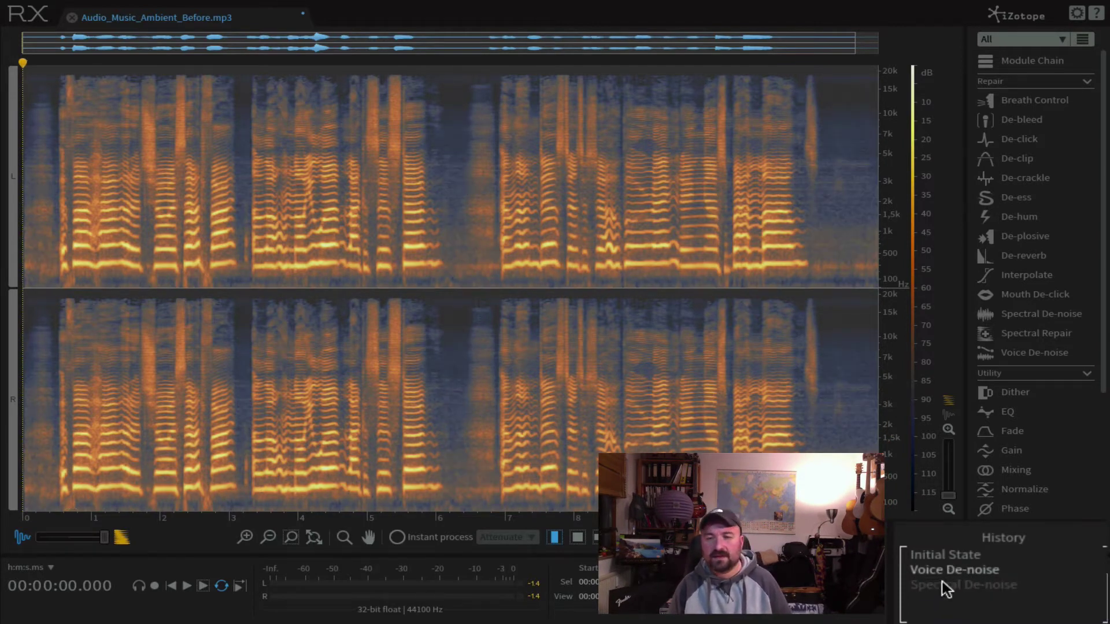
pyautogui.click(959, 585)
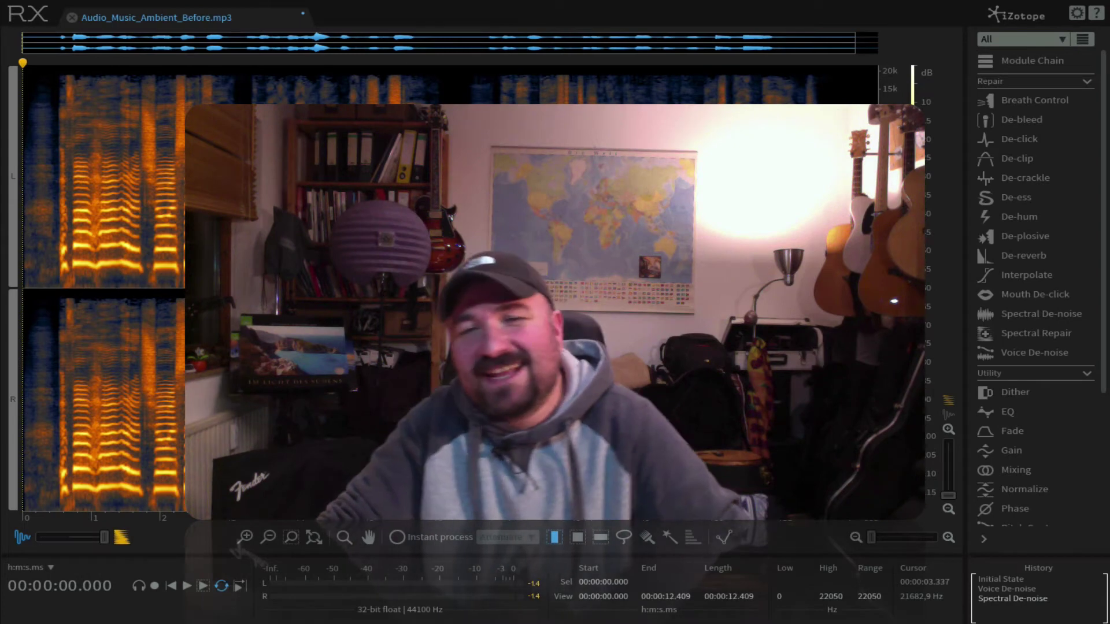